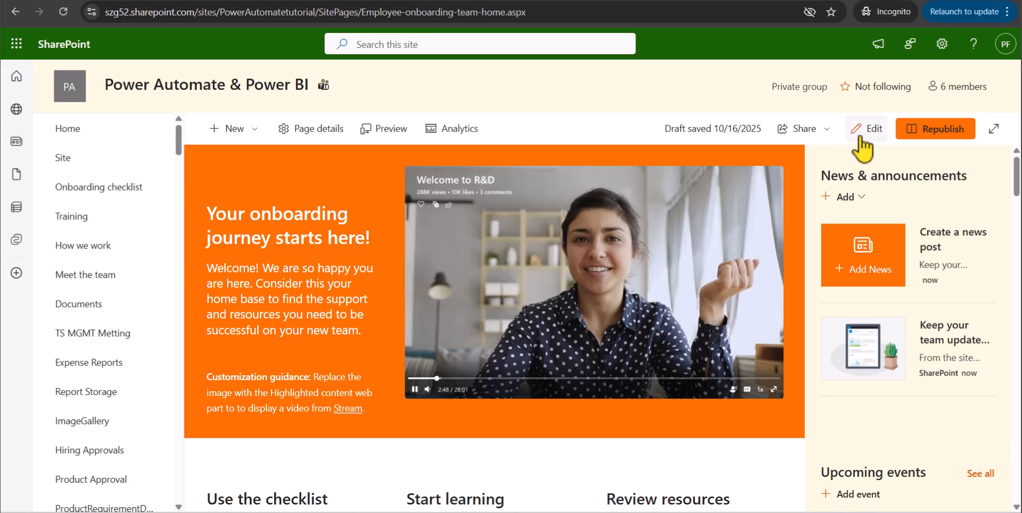
Put the onboarding home page in edit mode and add a one-column section directly below the orange welcome banner.
left_click(867, 130)
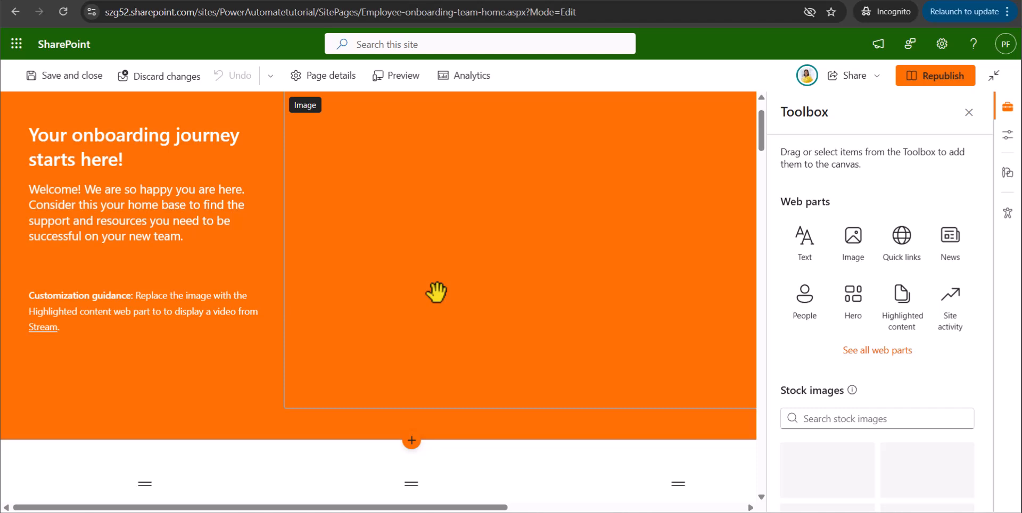
scroll(416, 295, "down", 4)
scroll(376, 361, "up", 3)
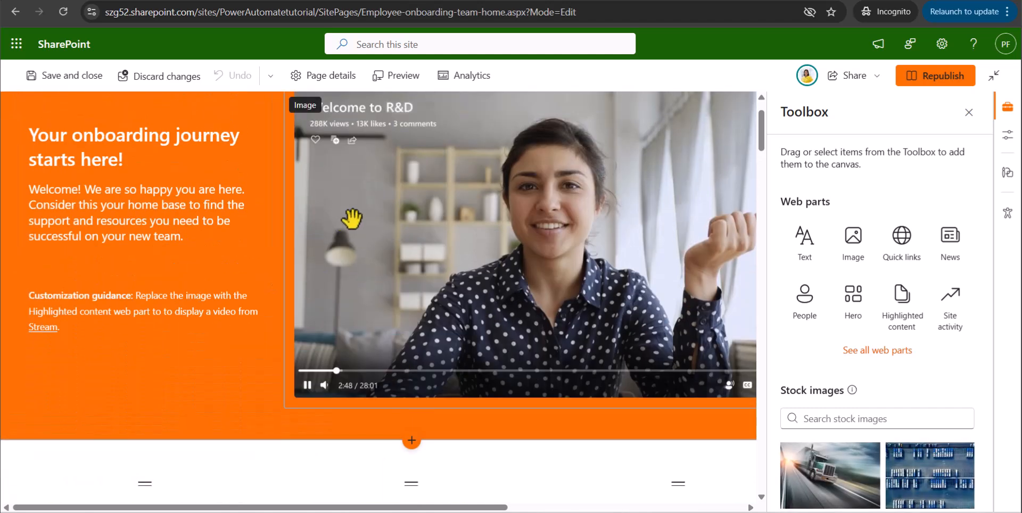
scroll(392, 269, "down", 4)
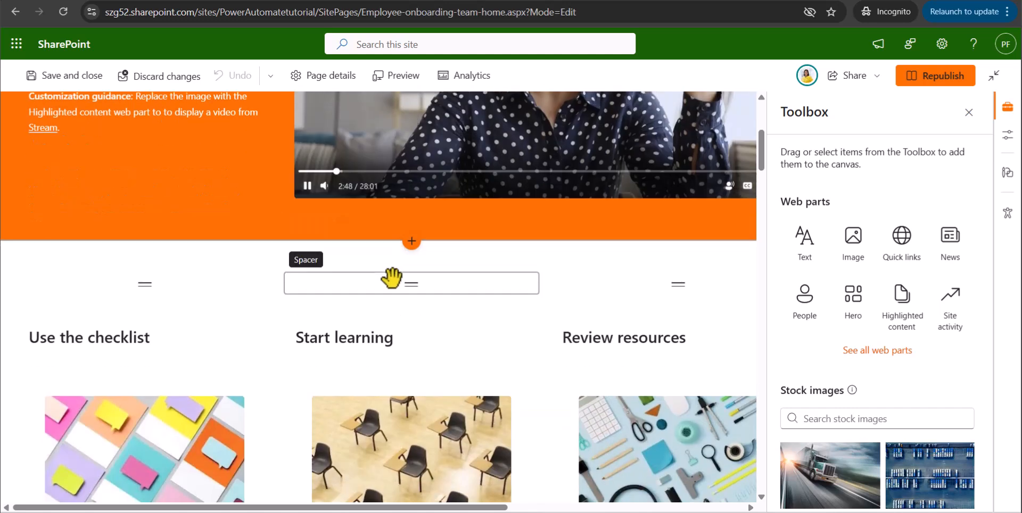
left_click(414, 242)
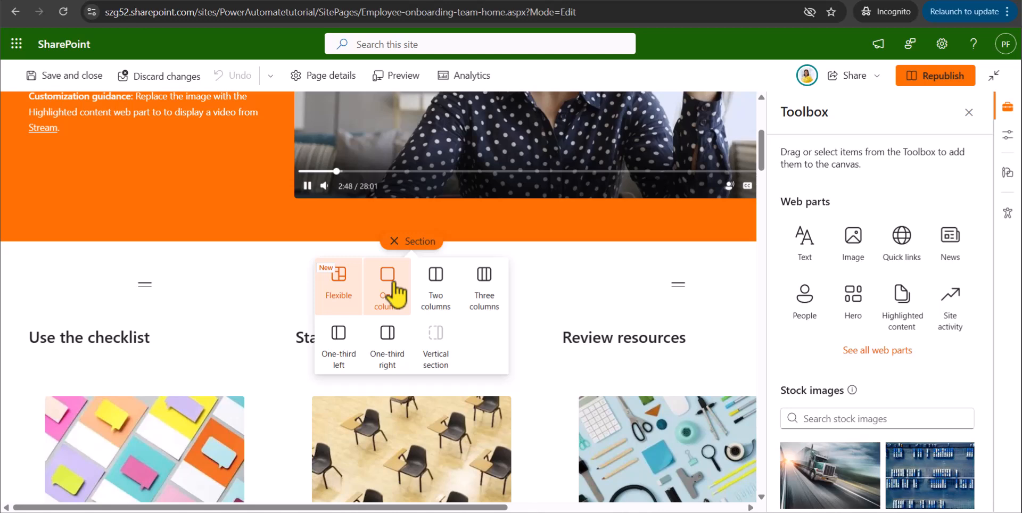
left_click(395, 287)
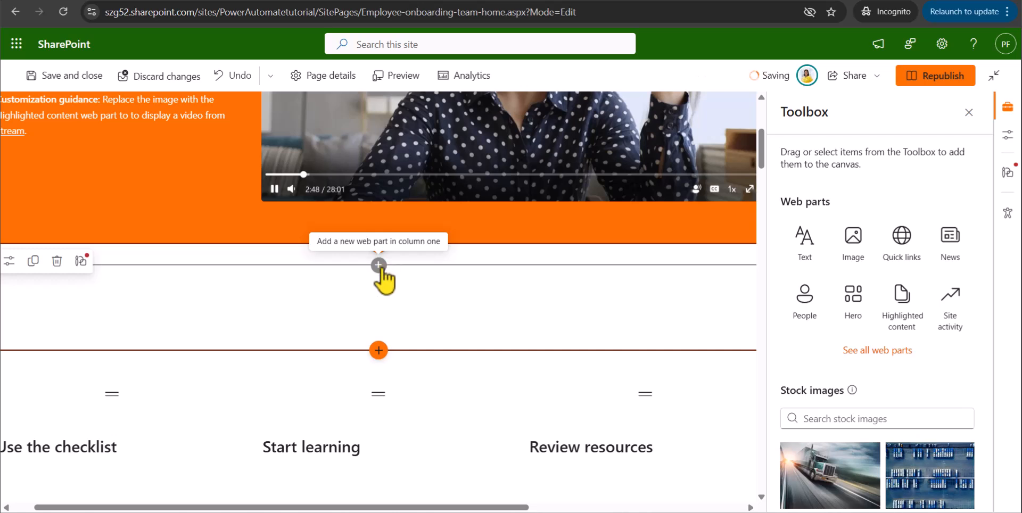
Find the Editorial card web part by searching "Editorial" and add it to the new one-column section.
left_click(378, 266)
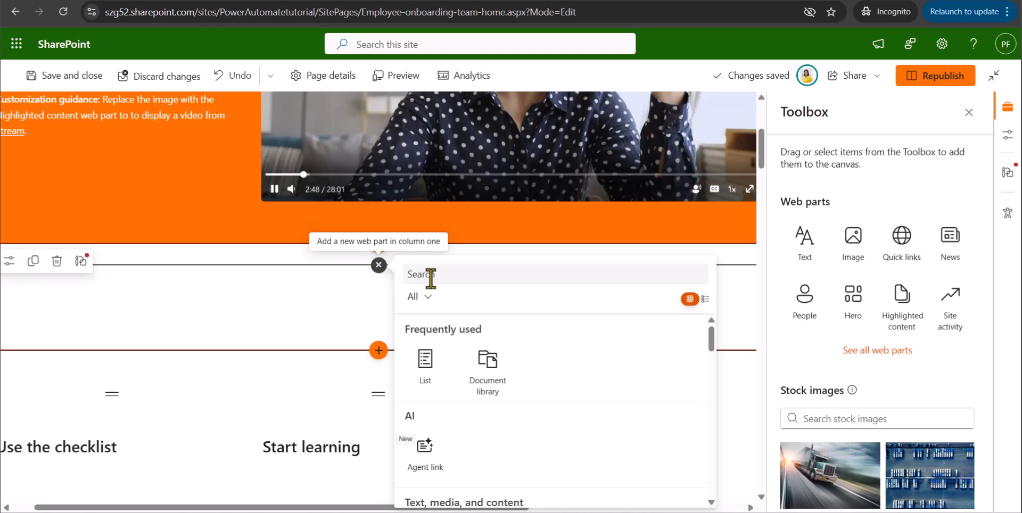
scroll(458, 351, "down", 3)
scroll(474, 300, "up", 3)
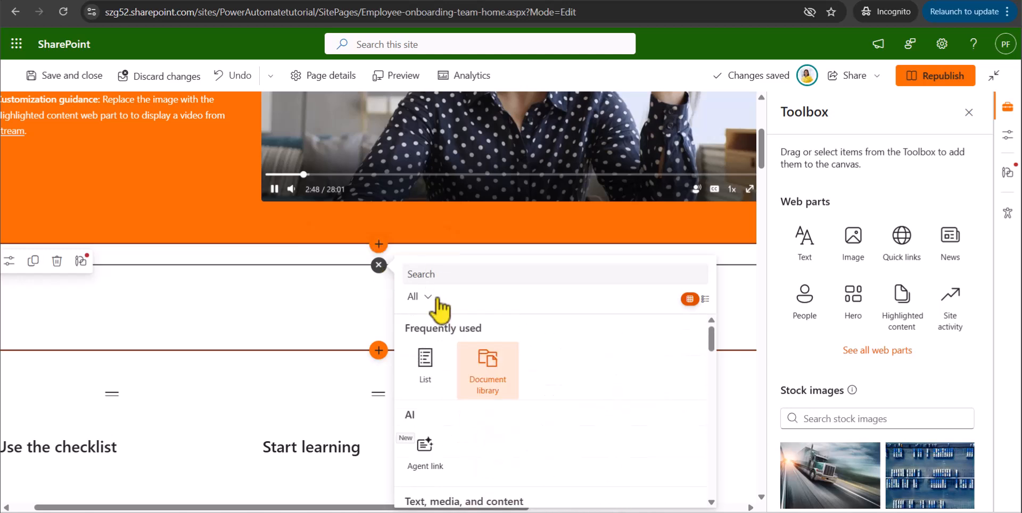
left_click(433, 274)
type("Editorial")
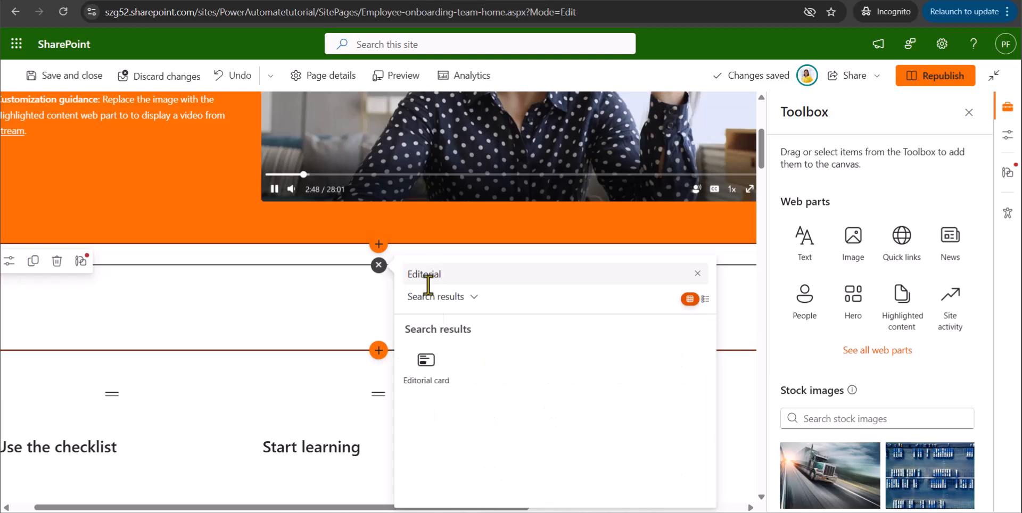
left_click(429, 366)
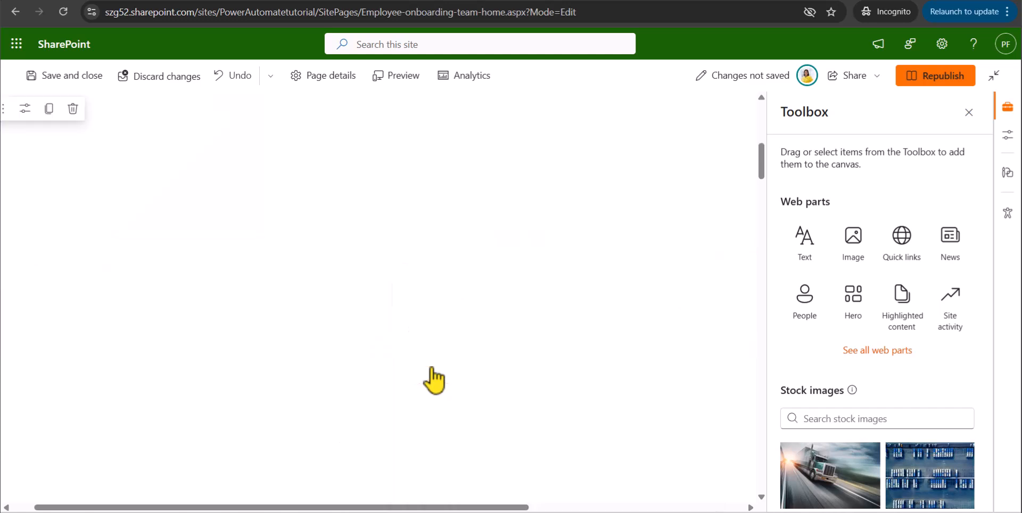
scroll(480, 308, "up", 4)
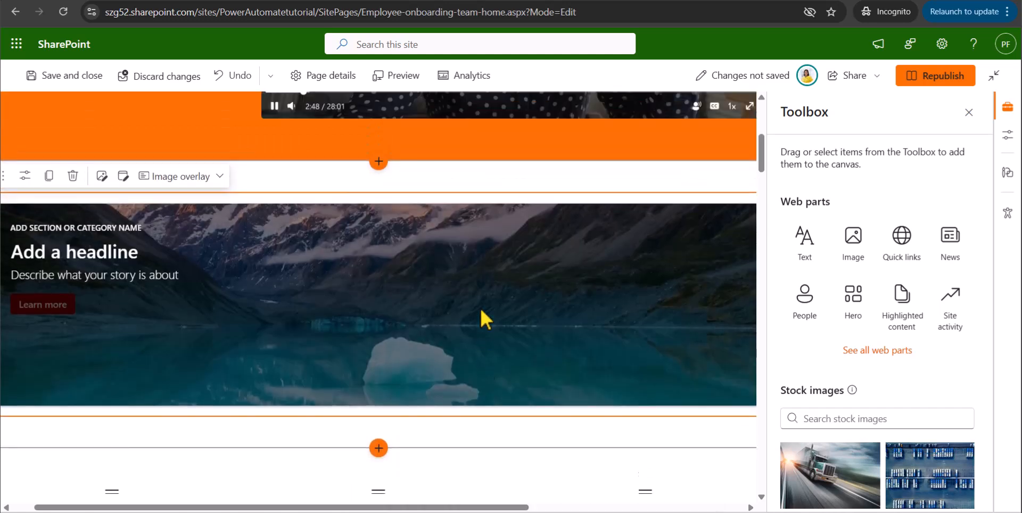
scroll(300, 354, "down", 1)
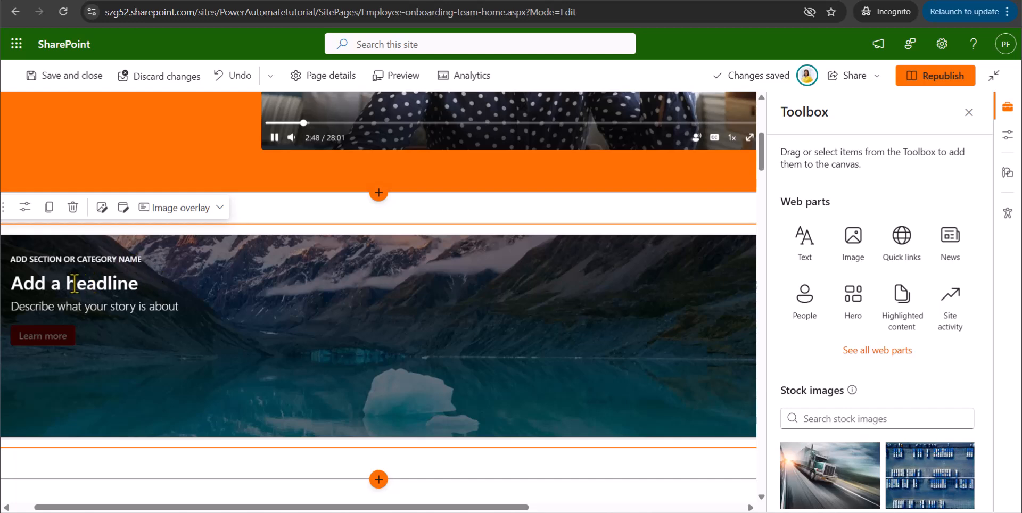
left_click(49, 283)
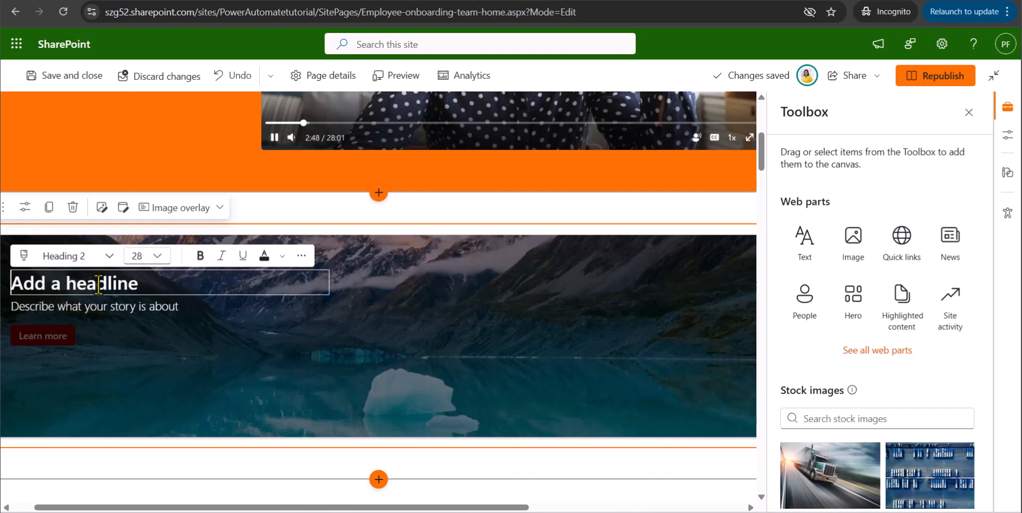
left_click(197, 335)
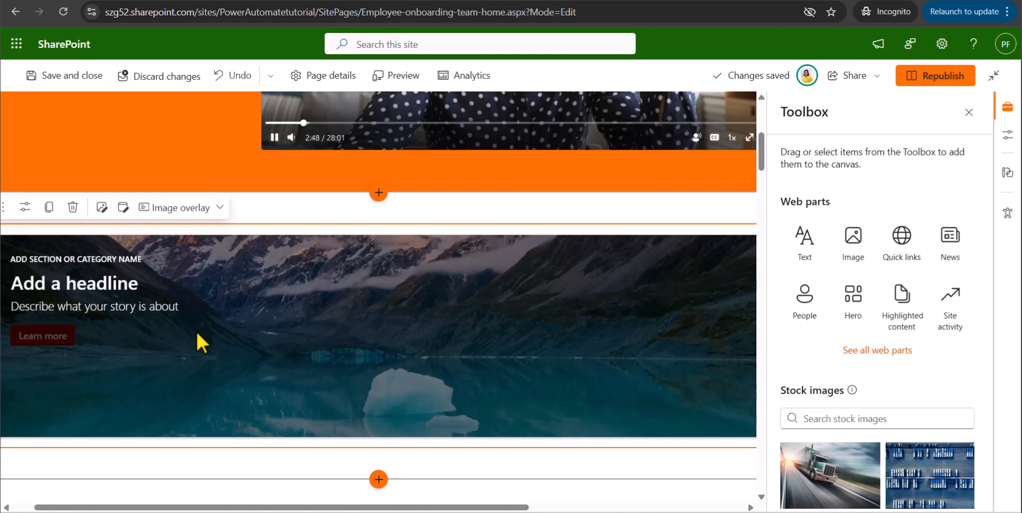
left_click(79, 301)
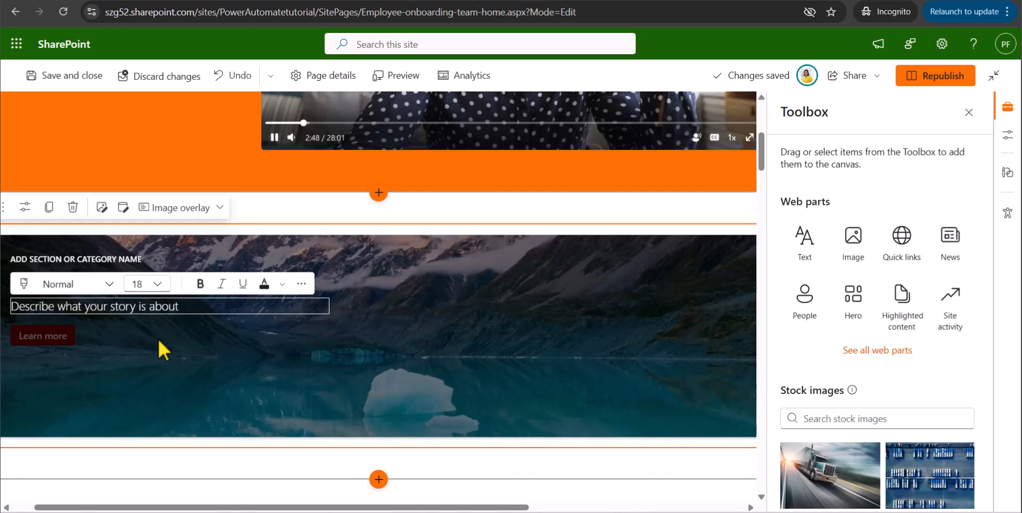
left_click(51, 349)
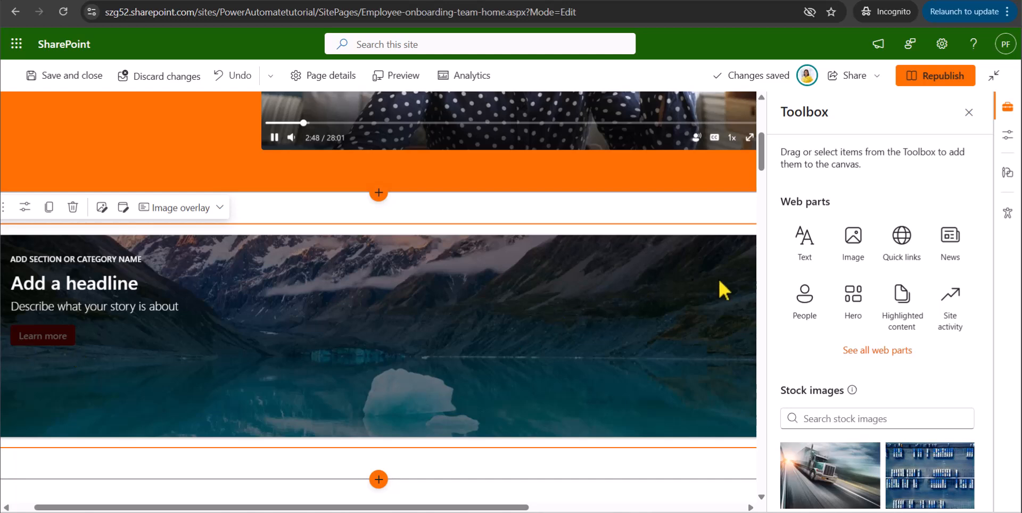
Republish the page with the unfilled editorial card, view the published result and reopen the page for editing.
left_click(928, 78)
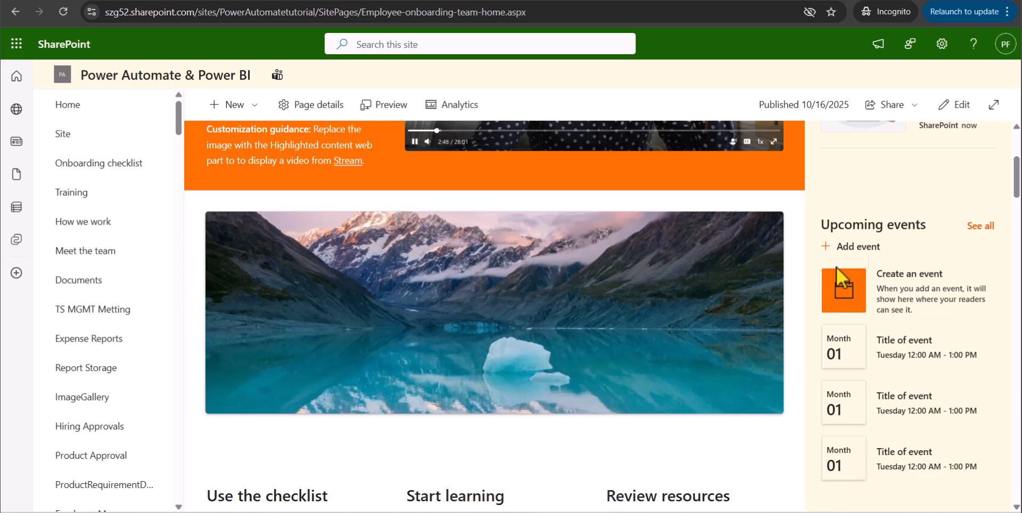
left_click(955, 105)
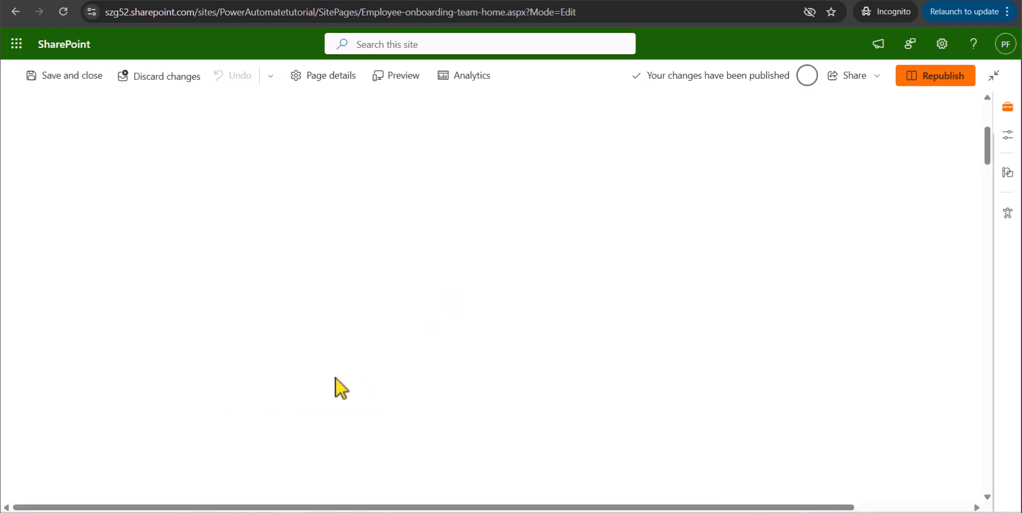
scroll(308, 321, "down", 3)
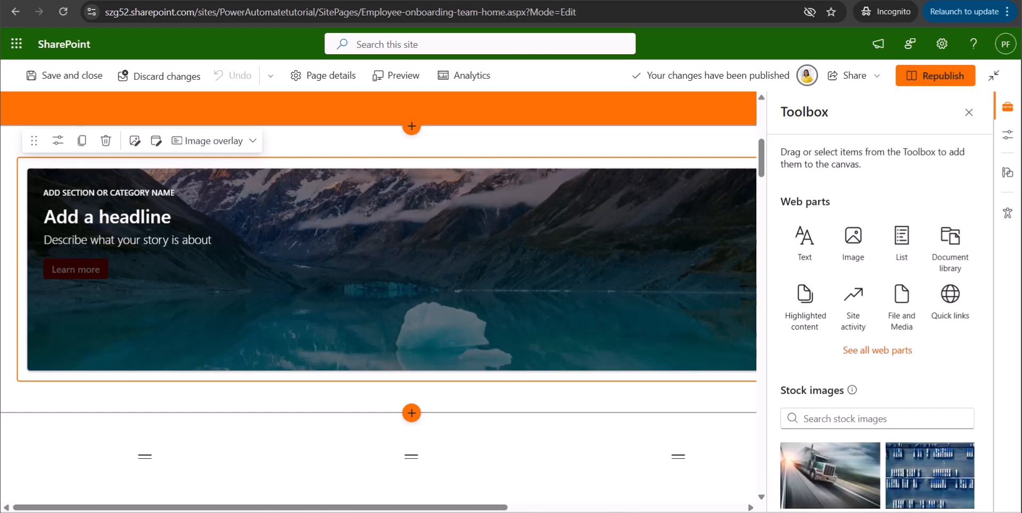
Copy the title "Hands-on learning starts this Monday" from the Notepad notes into the editorial card's section or category name.
left_click(486, 485)
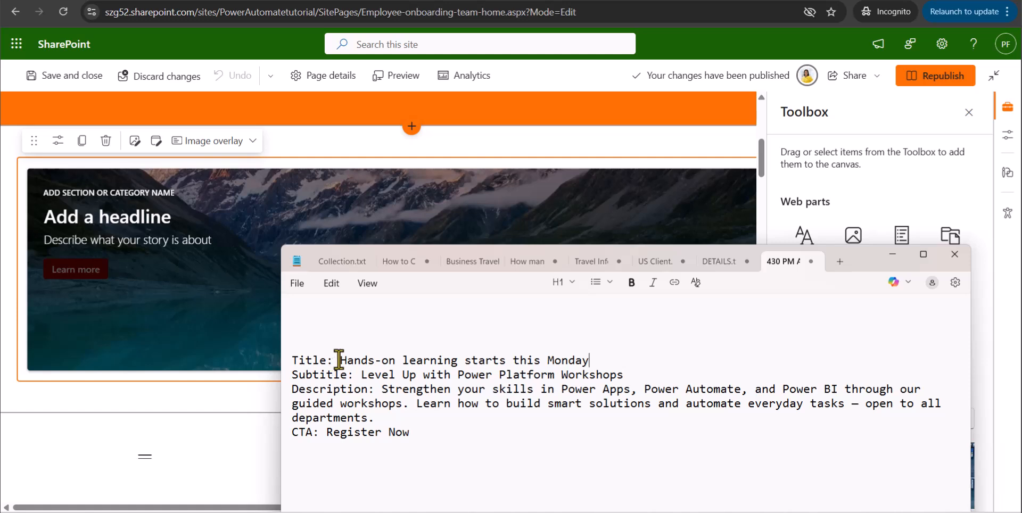
left_click_drag(341, 361, 589, 363)
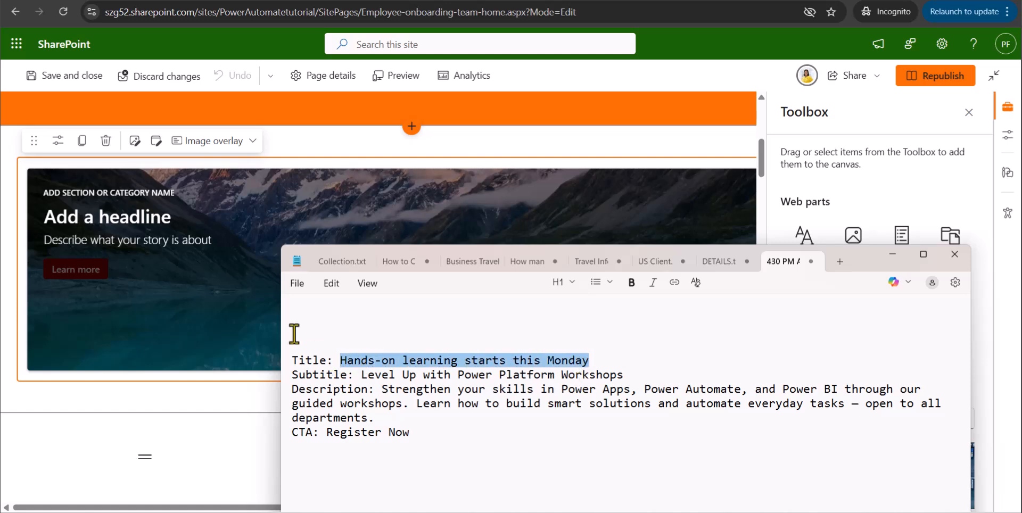
left_click(131, 196)
left_click(127, 192)
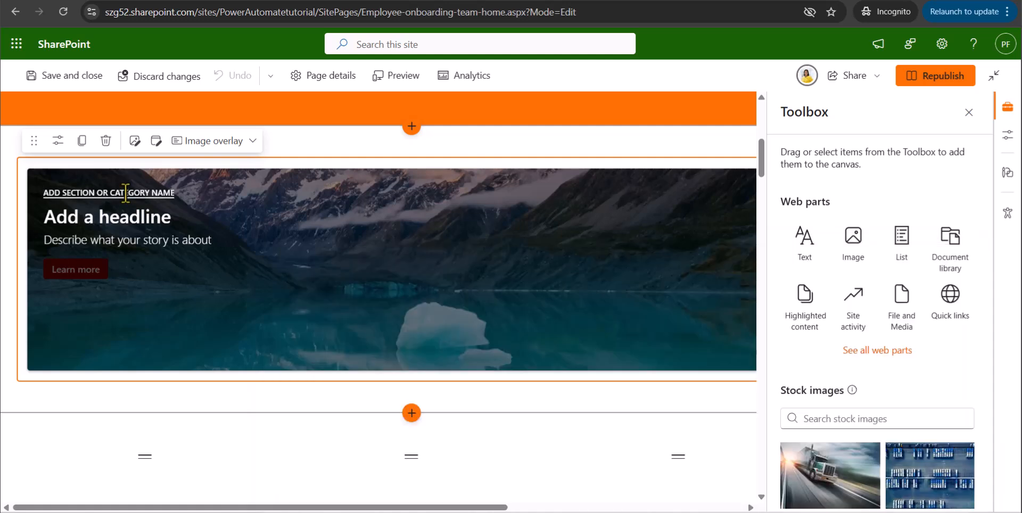
type("HANDS-ON LEARNING STARTS THIS MONDAY")
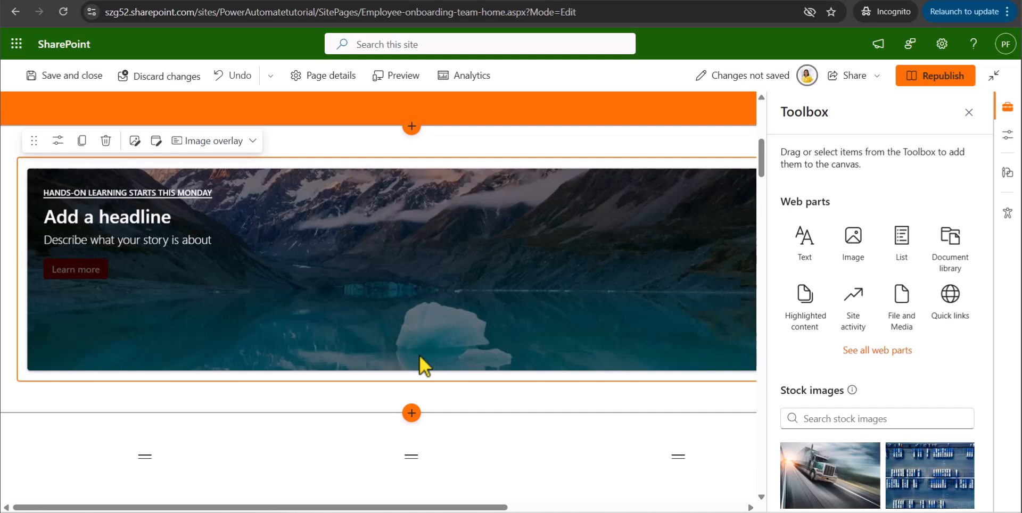
Copy the subtitle "Level Up with Power Platform Workshops" from the Notepad notes into the card's headline.
left_click(518, 512)
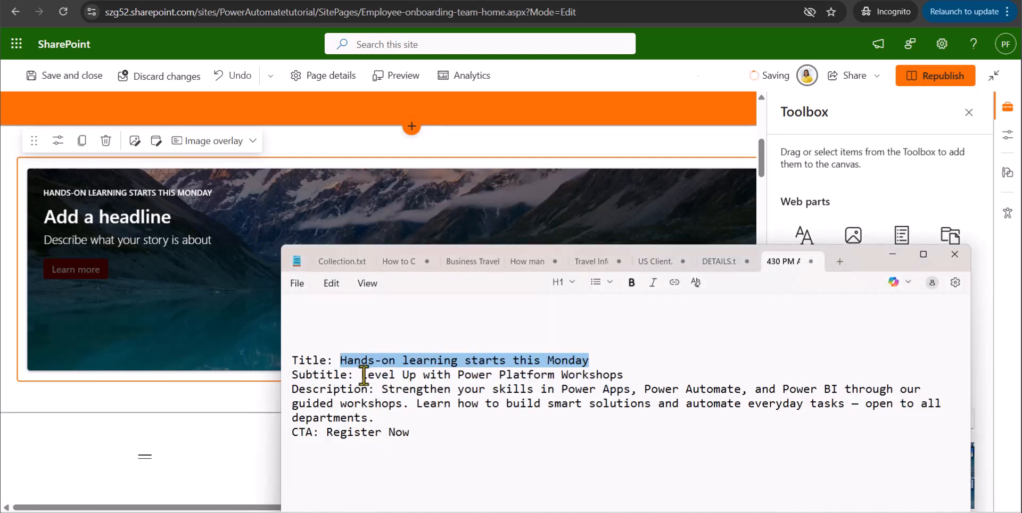
left_click_drag(361, 377, 624, 376)
key("ctrl+c")
left_click(94, 218)
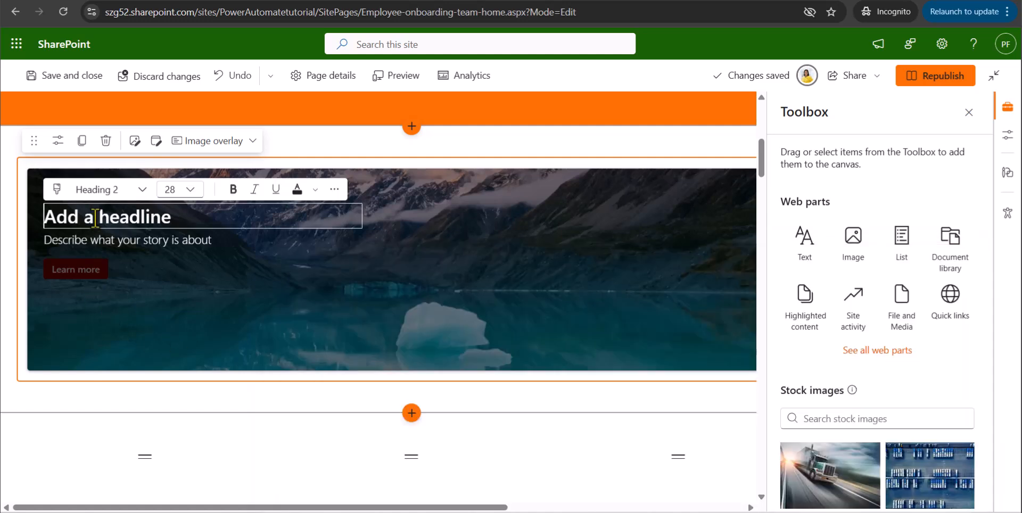
key("ctrl+v")
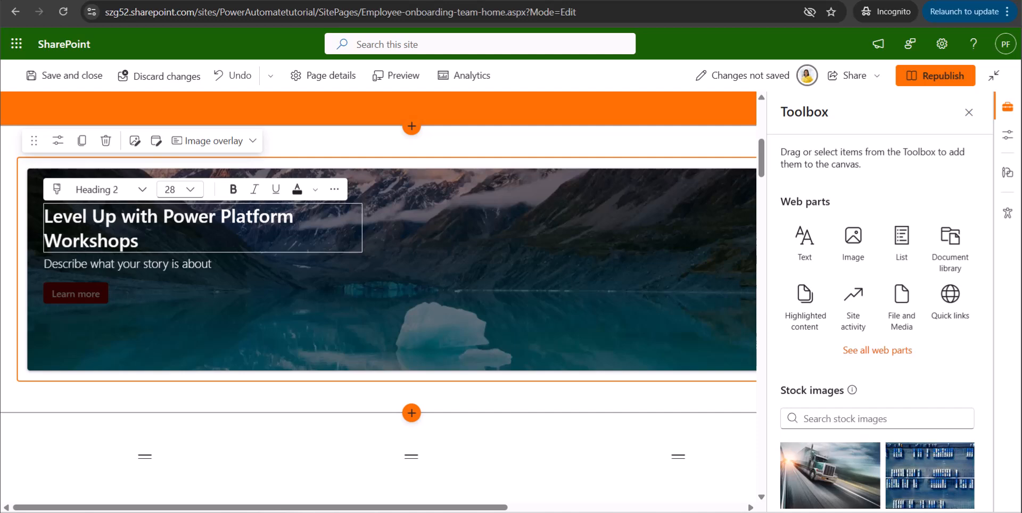
Copy the description beginning "Strengthen your skills in Power Apps" from the Notepad notes into the card's story description.
key("alt+Tab")
left_click_drag(382, 389, 400, 418)
key("ctrl+c")
left_click(151, 267)
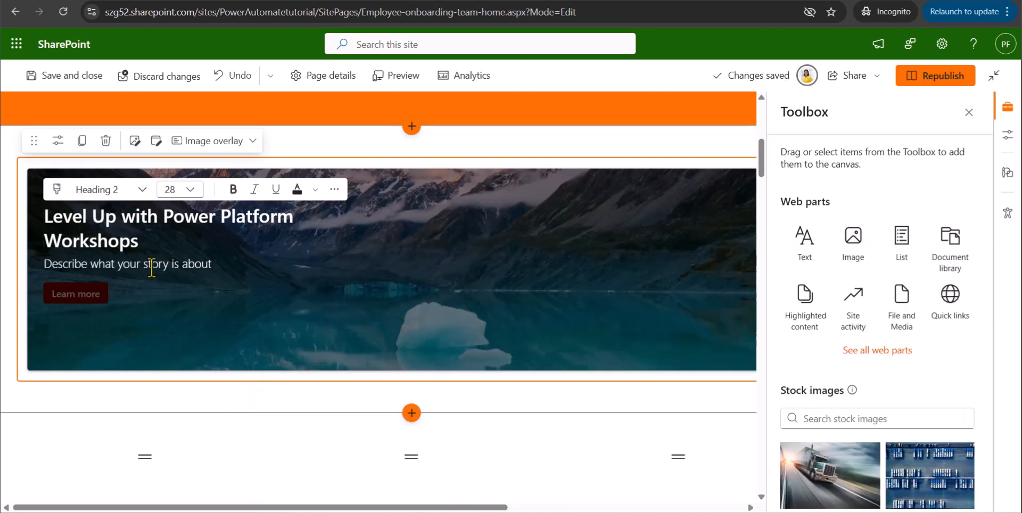
key("ctrl+v")
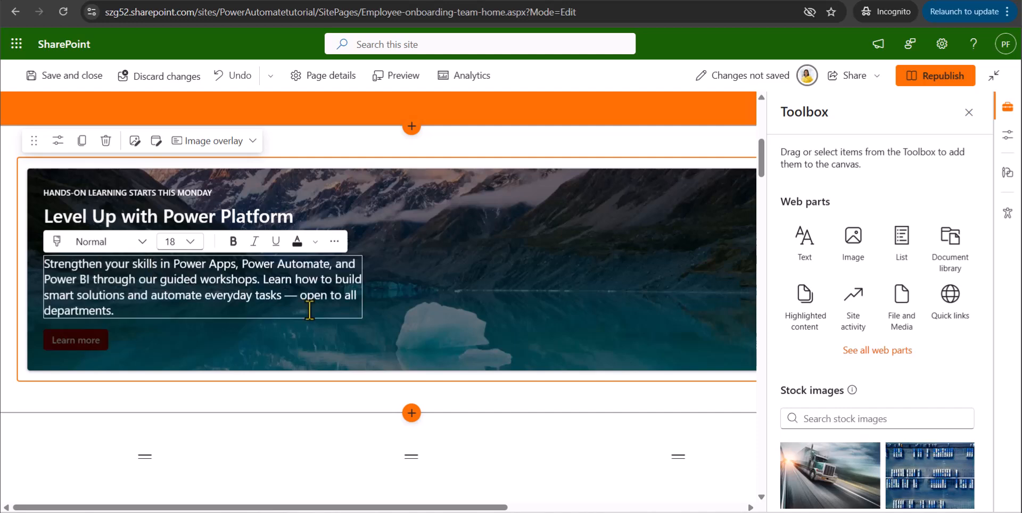
left_click(187, 337)
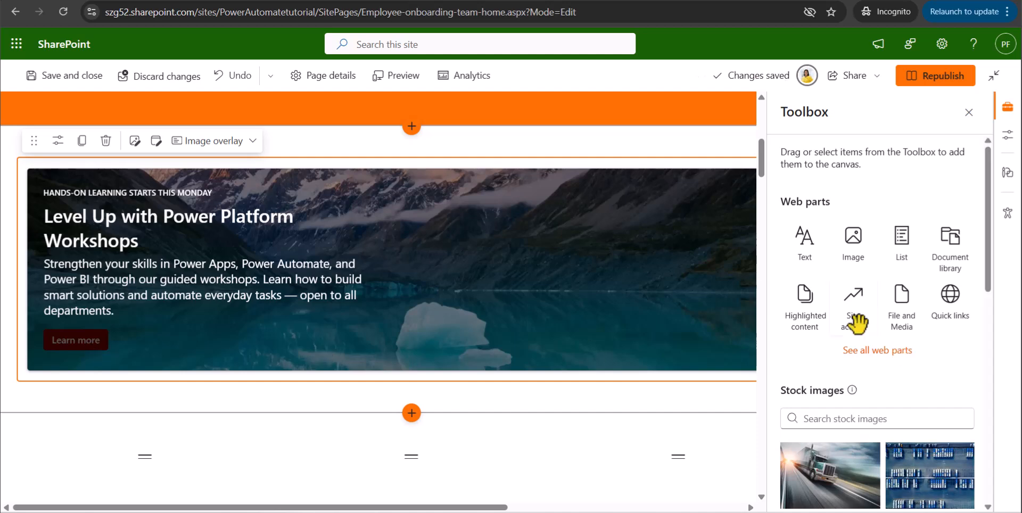
Open the editorial card's properties and republish the page with the new card texts.
left_click(58, 143)
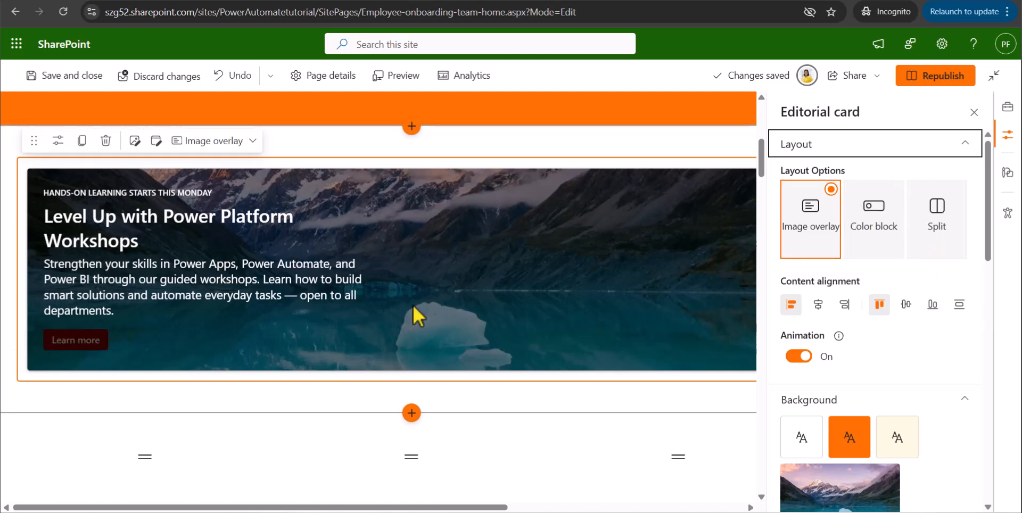
scroll(453, 311, "up", 1)
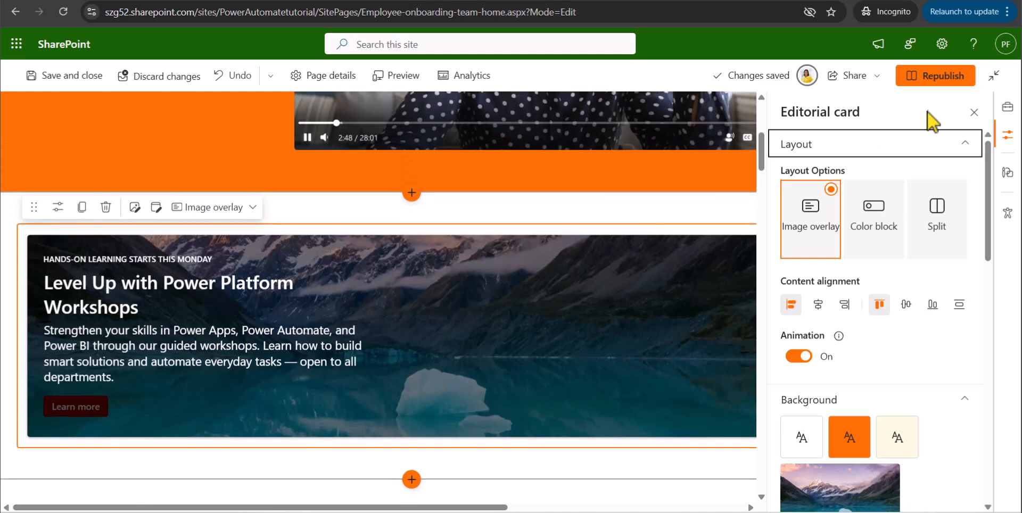
left_click(943, 75)
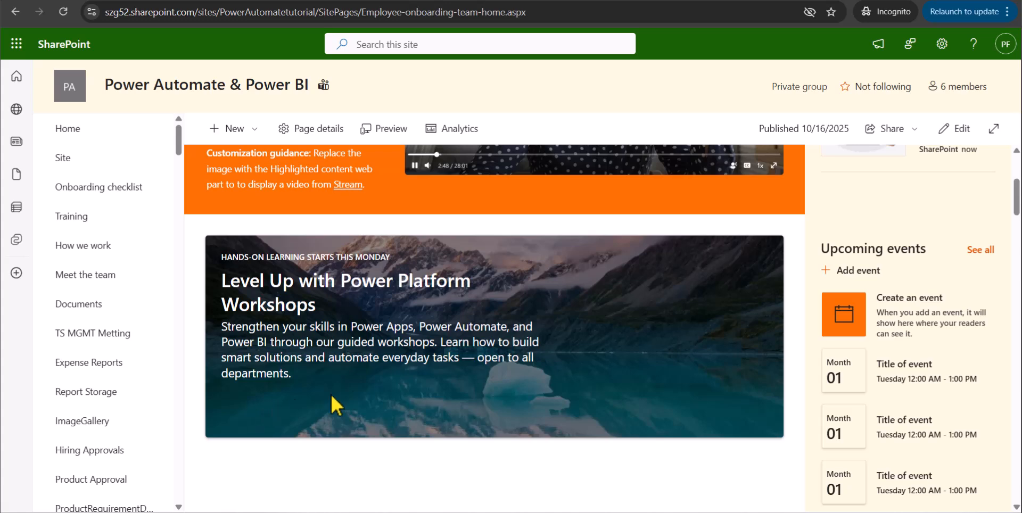
Reopen the page for editing and change the editorial card's layout to Color block in its properties.
left_click(958, 130)
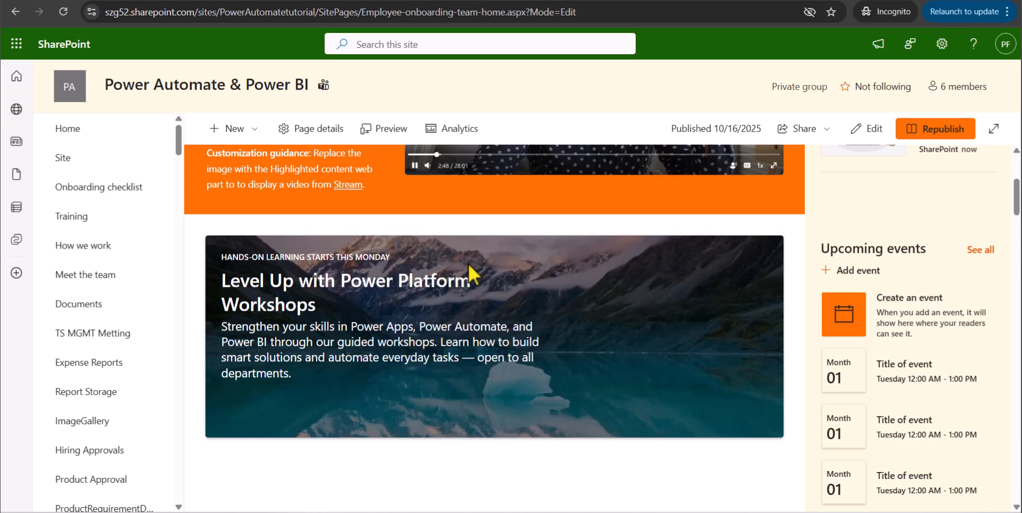
scroll(575, 346, "down", 3)
scroll(432, 320, "down", 3)
scroll(421, 282, "up", 2)
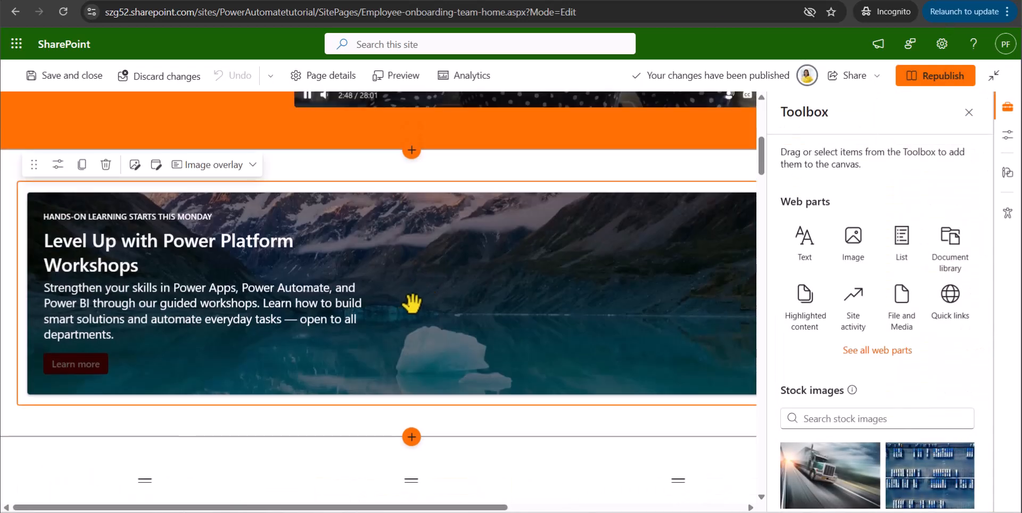
left_click(58, 165)
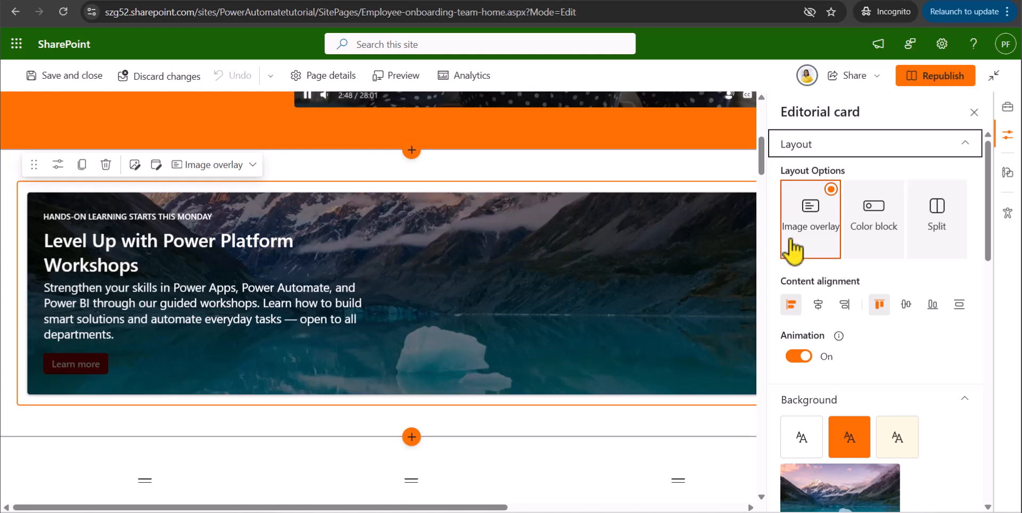
left_click(884, 246)
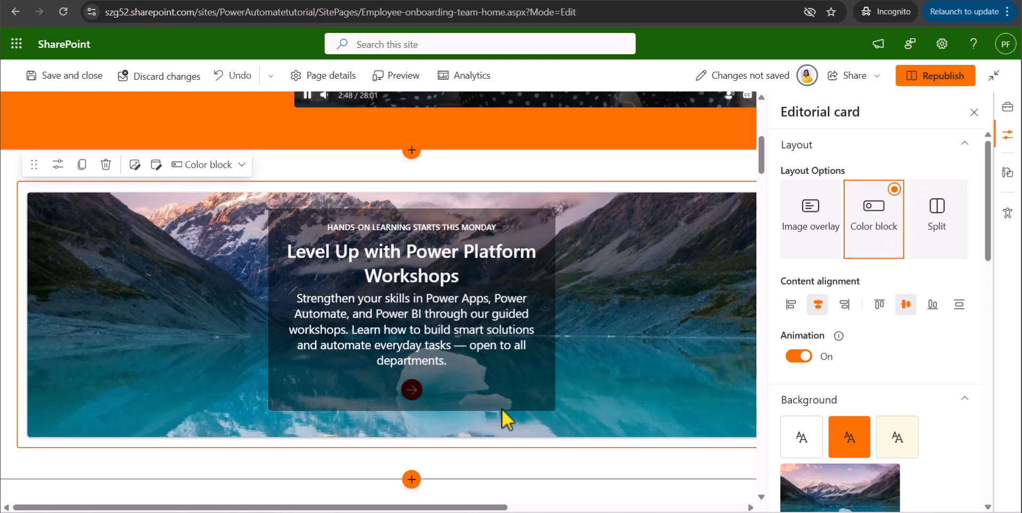
Try the Split layout on the editorial card with left alignment, followed by right and top content alignment.
left_click(921, 245)
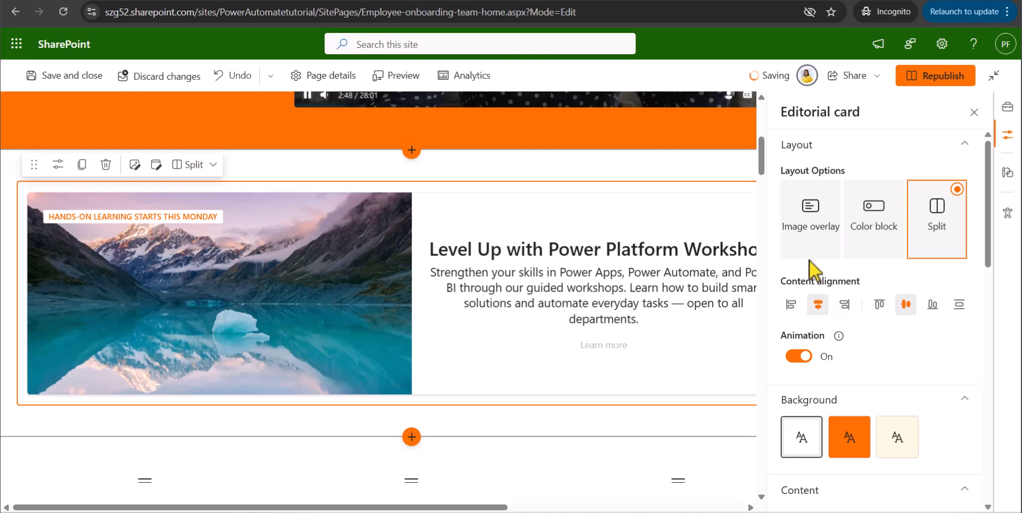
left_click(792, 305)
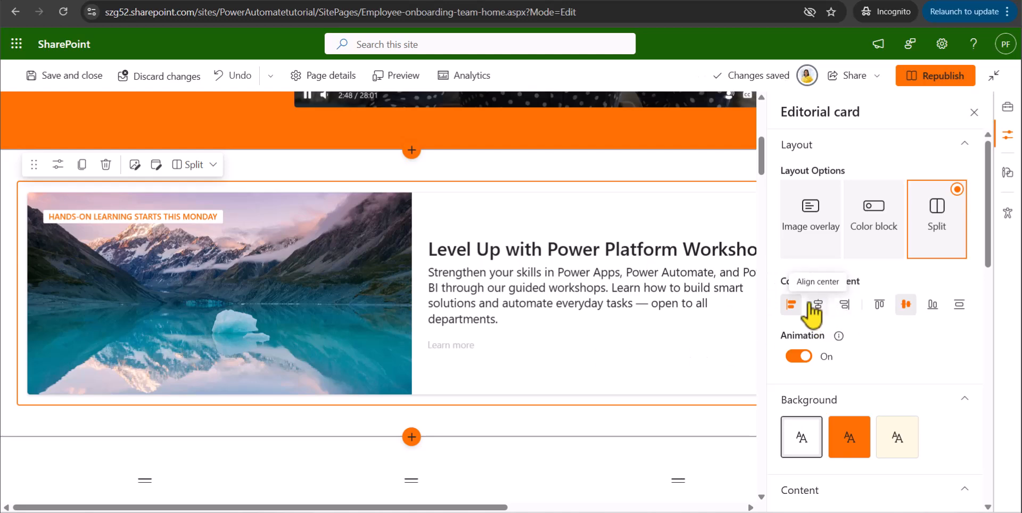
left_click(845, 306)
left_click(880, 305)
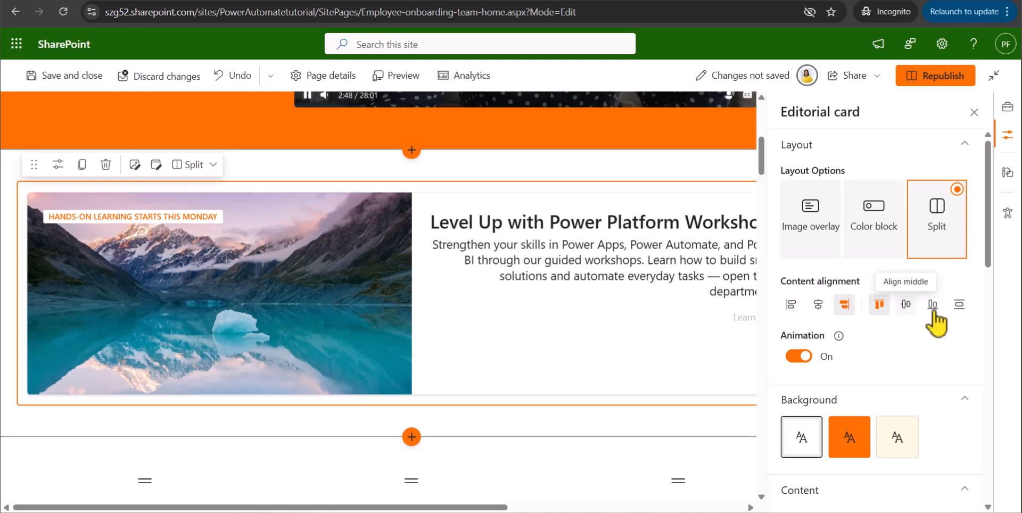
Align the card content to the bottom and horizontal center, and set the layout back to Color block.
left_click(932, 306)
left_click(819, 305)
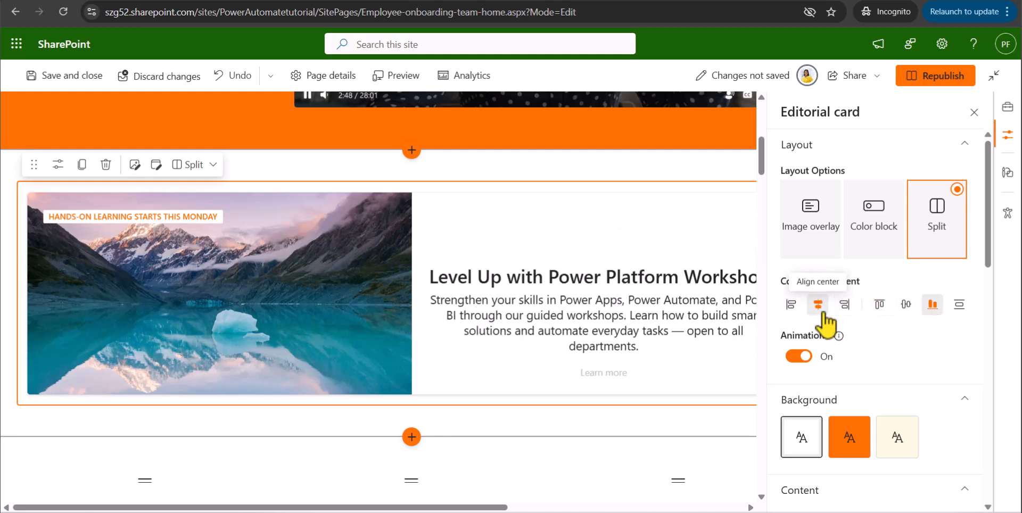
left_click(869, 225)
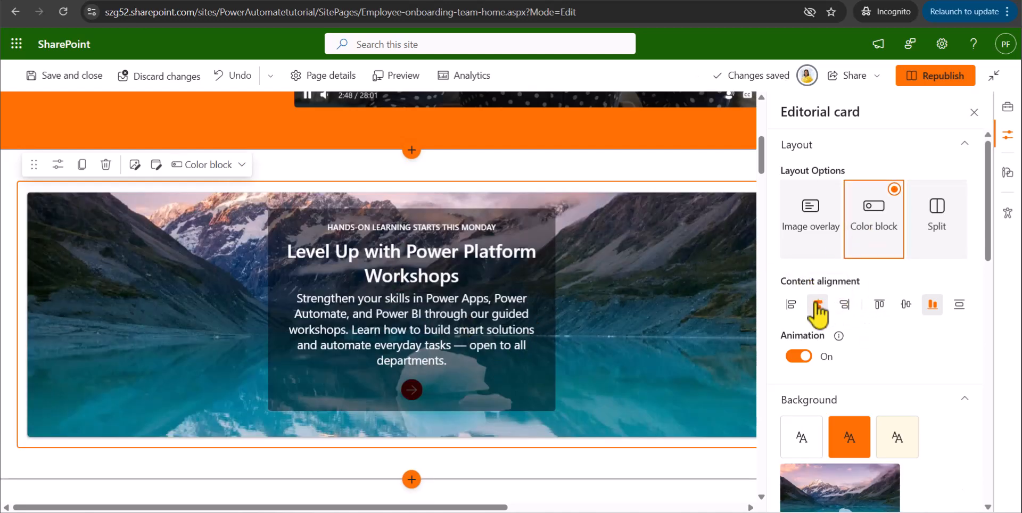
Try the cream #fff8e1 background on the editorial card and undo it to restore the image background.
scroll(823, 319, "down", 1)
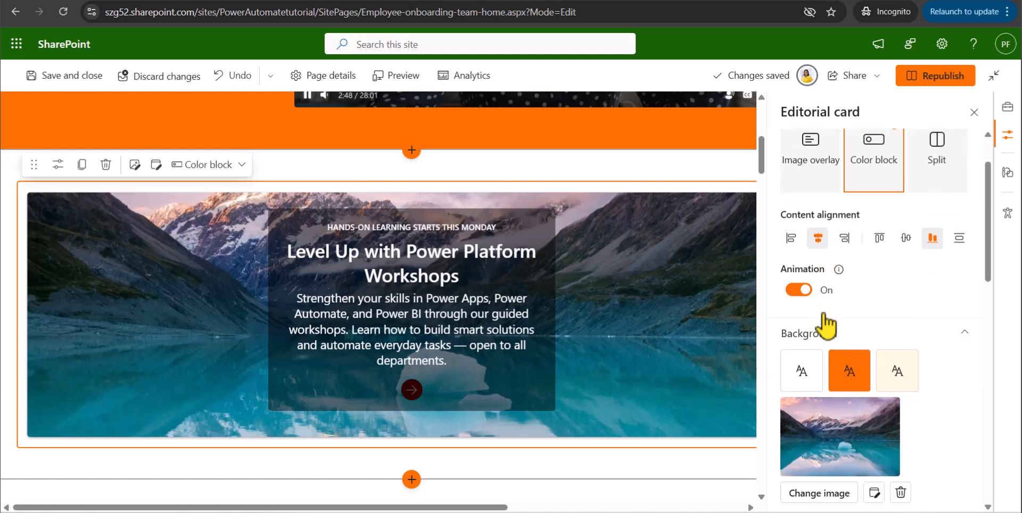
mouse_move(839, 274)
scroll(840, 371, "down", 3)
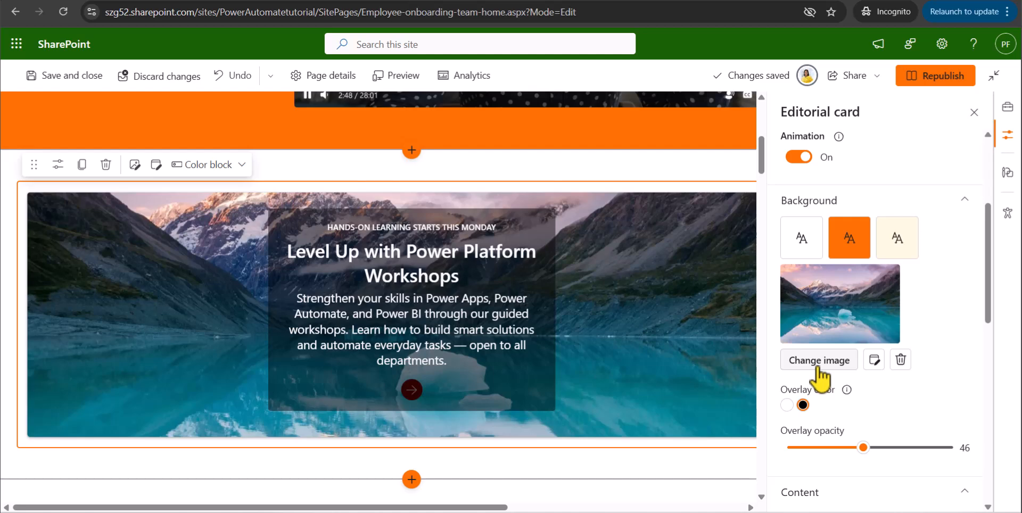
left_click(898, 263)
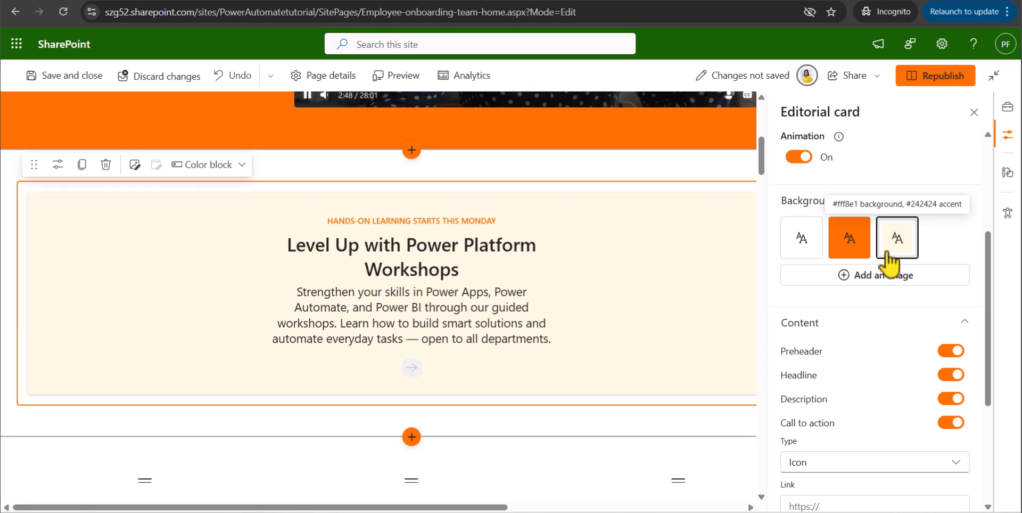
key("ctrl+z")
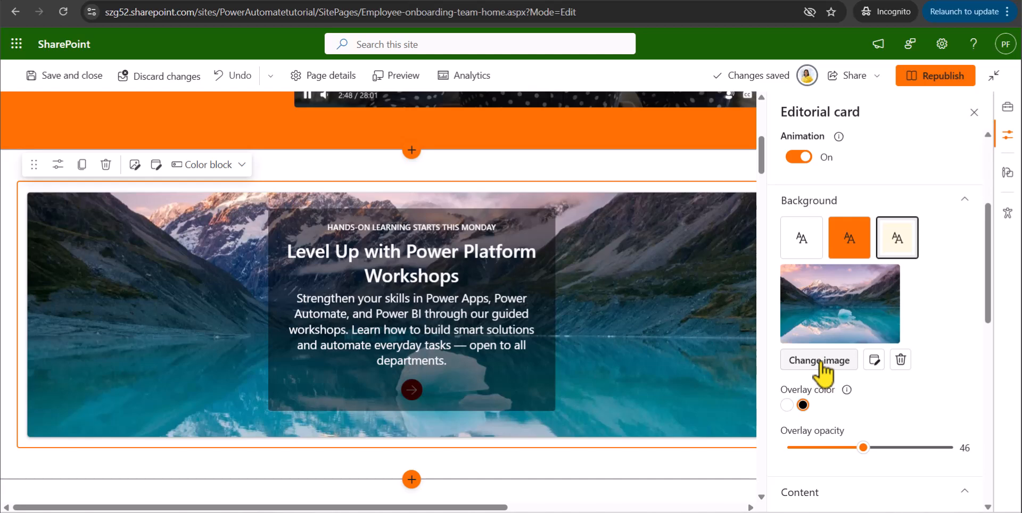
Open the card's background image picker and review the Stock images, Upload and From a link sources.
left_click(820, 362)
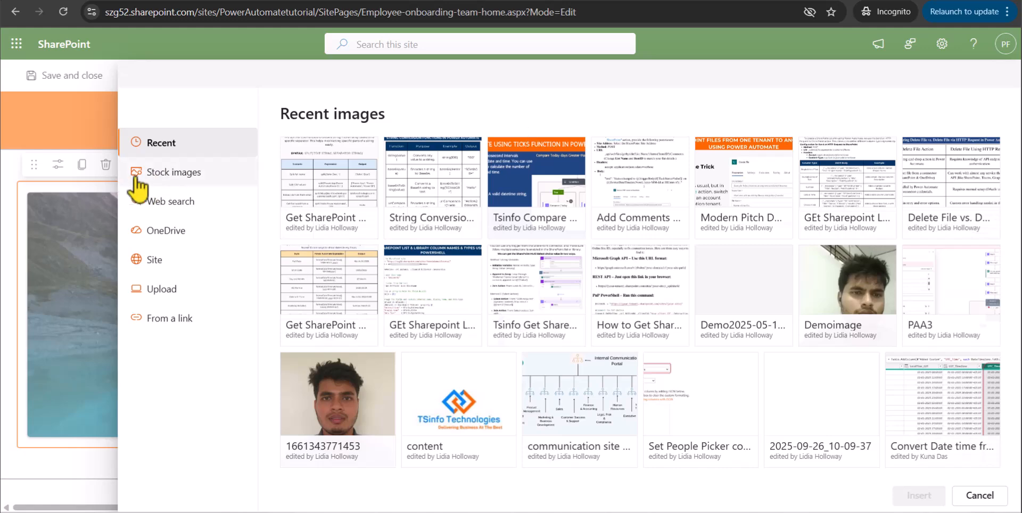
left_click(187, 180)
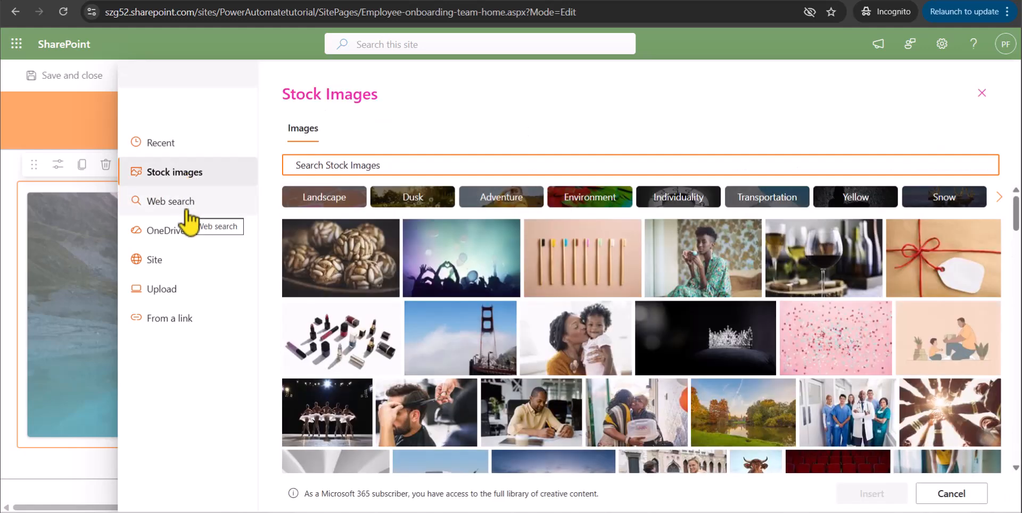
left_click(171, 300)
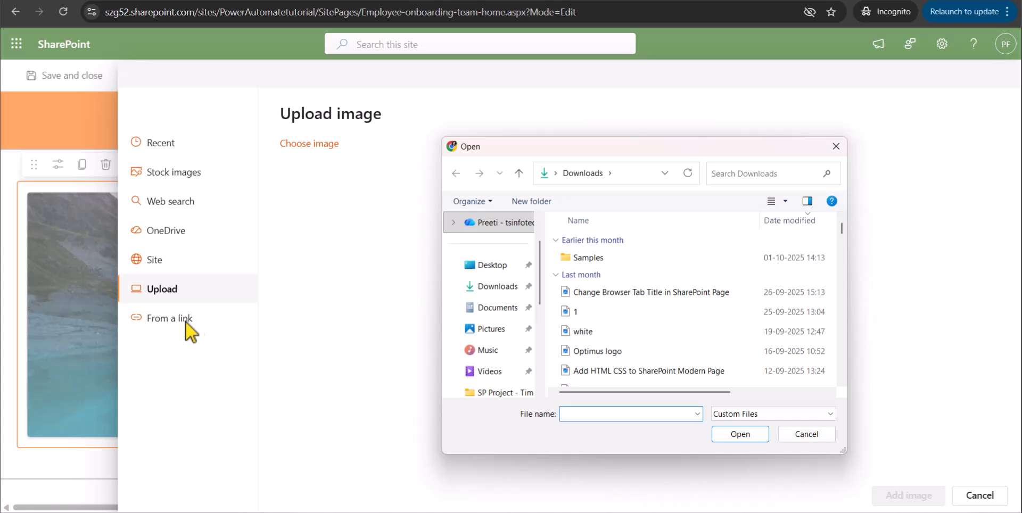
left_click(793, 435)
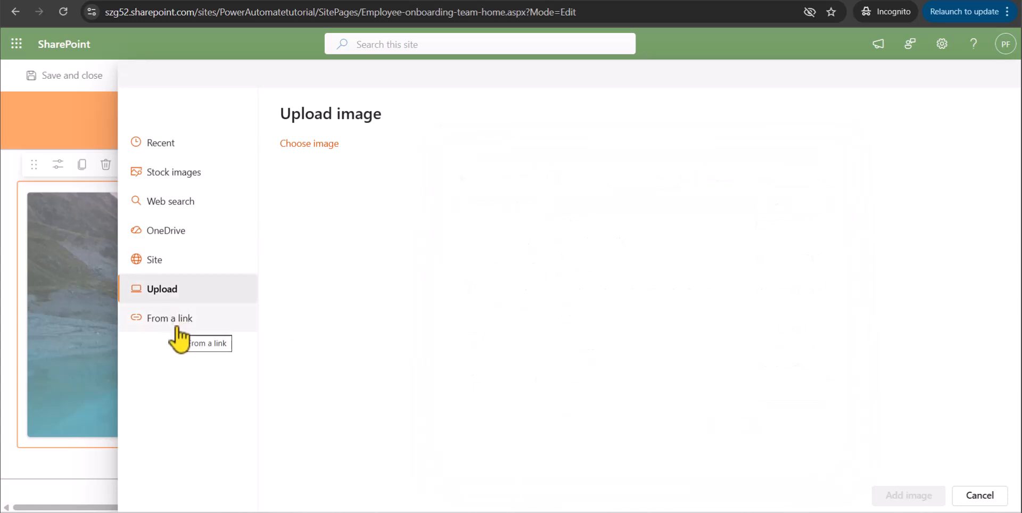
left_click(179, 335)
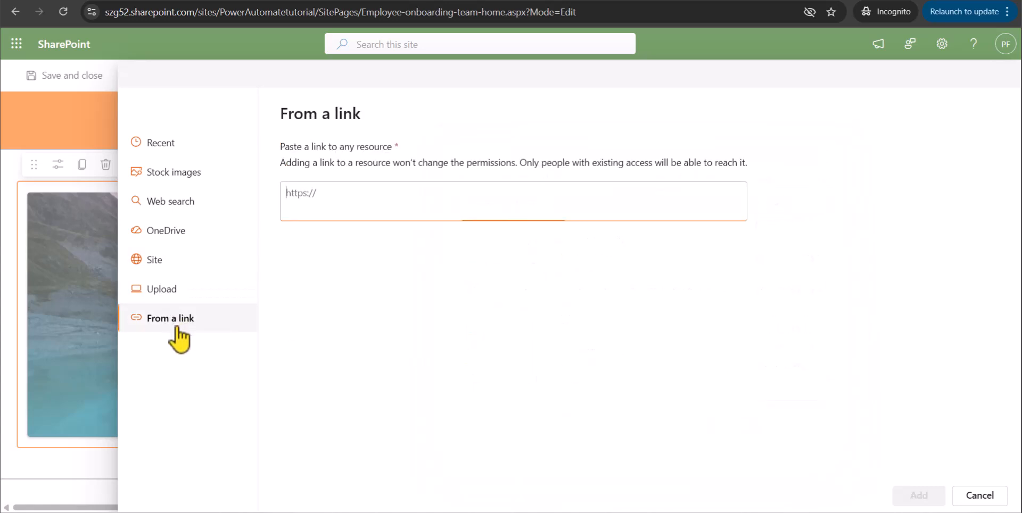
Search the stock images for "Training" and insert the blue light-streak tunnel picture as the card's background.
left_click(182, 173)
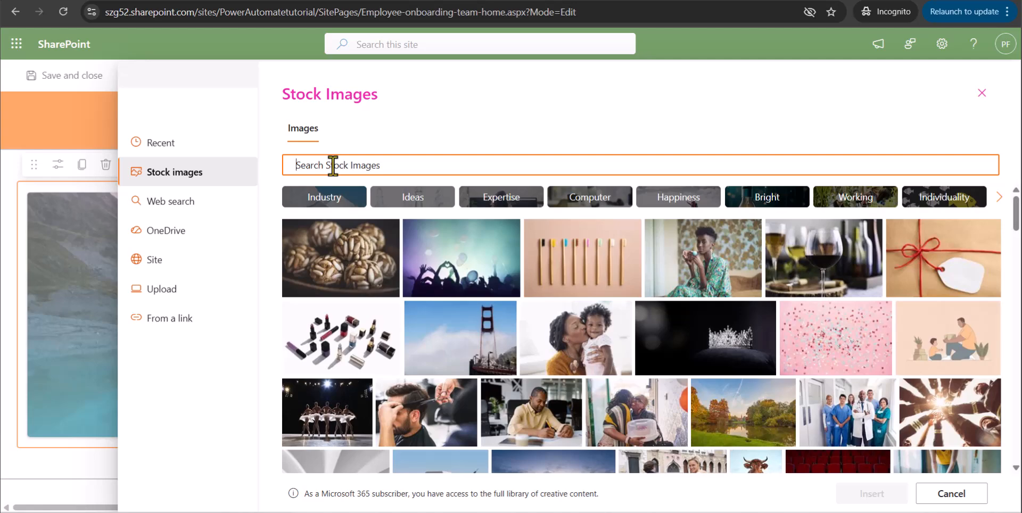
type("Training")
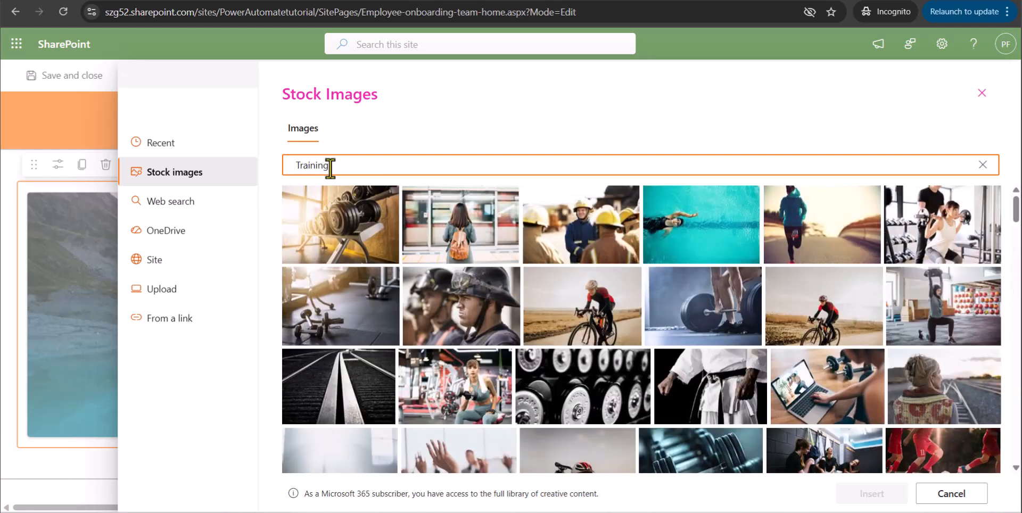
scroll(711, 360, "down", 3)
scroll(708, 358, "down", 3)
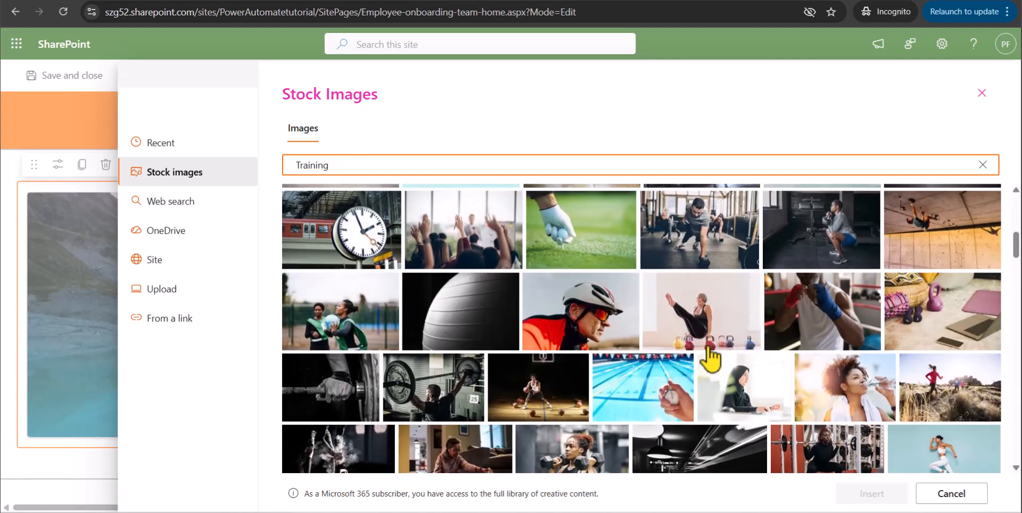
scroll(400, 280, "down", 3)
scroll(401, 280, "down", 3)
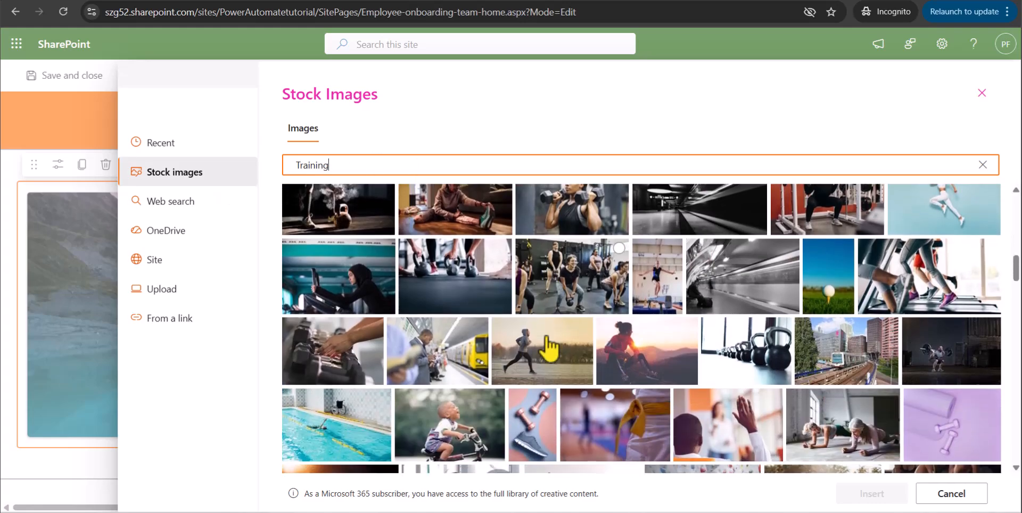
scroll(498, 353, "down", 3)
scroll(499, 360, "down", 8)
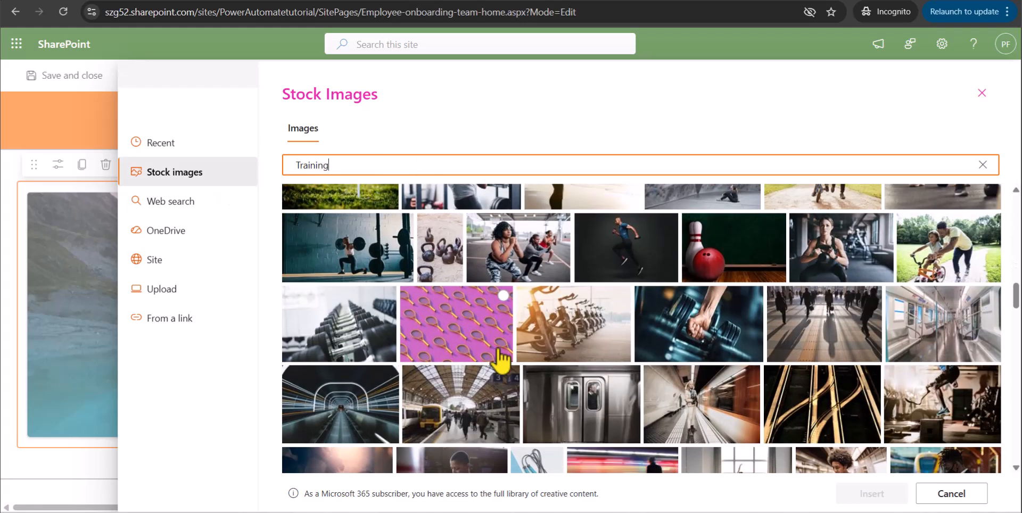
scroll(738, 394, "down", 5)
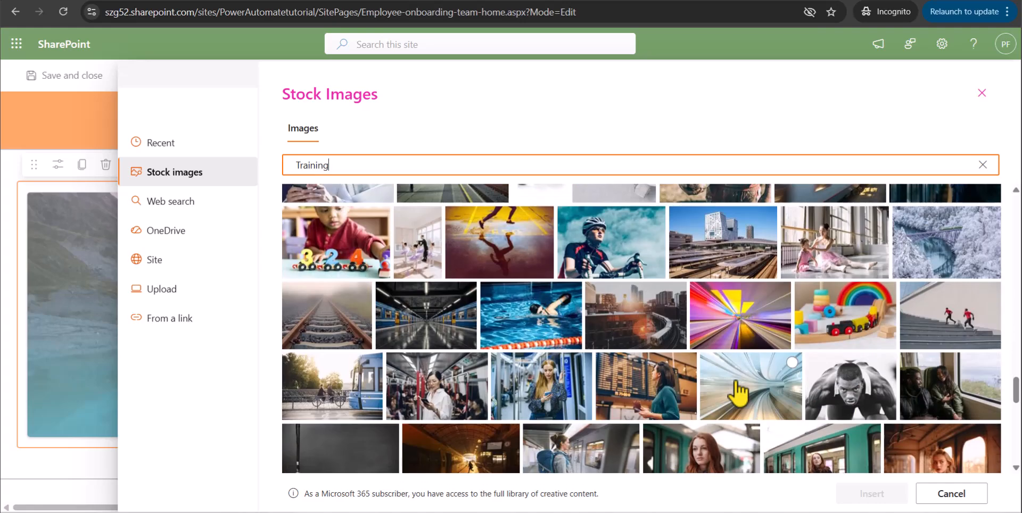
scroll(738, 394, "down", 8)
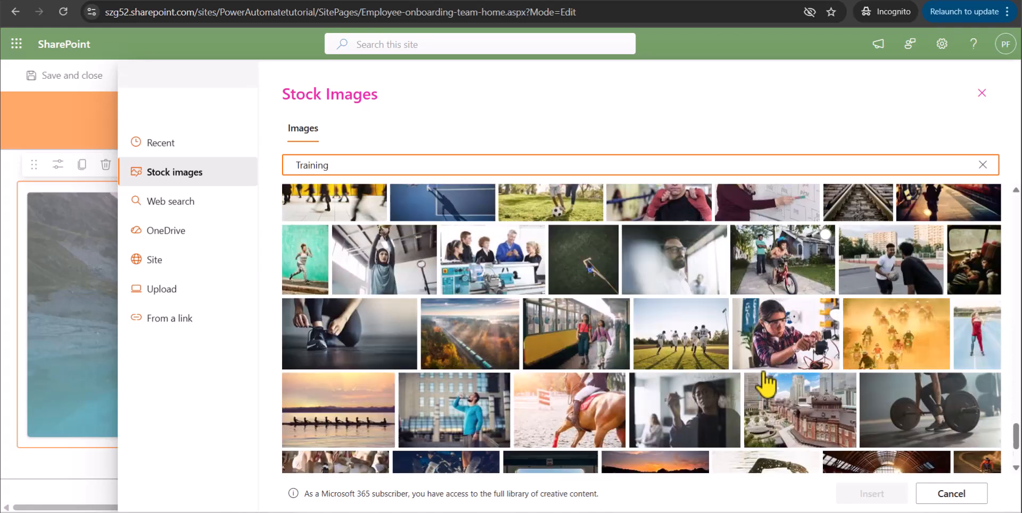
scroll(767, 385, "down", 3)
left_click(842, 435)
left_click(852, 494)
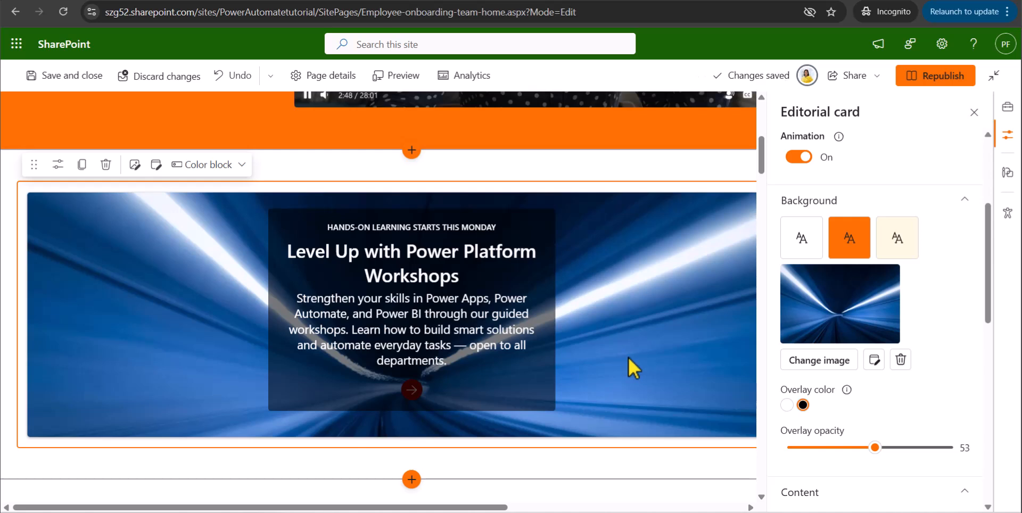
Preview the white overlay color on the card, restore black and set the overlay opacity to 75.
scroll(863, 342, "down", 3)
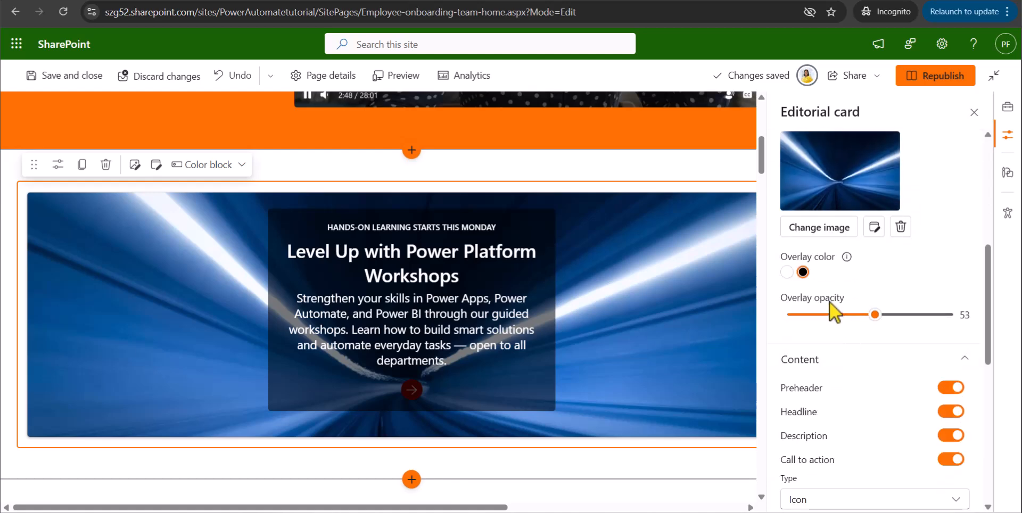
left_click(787, 273)
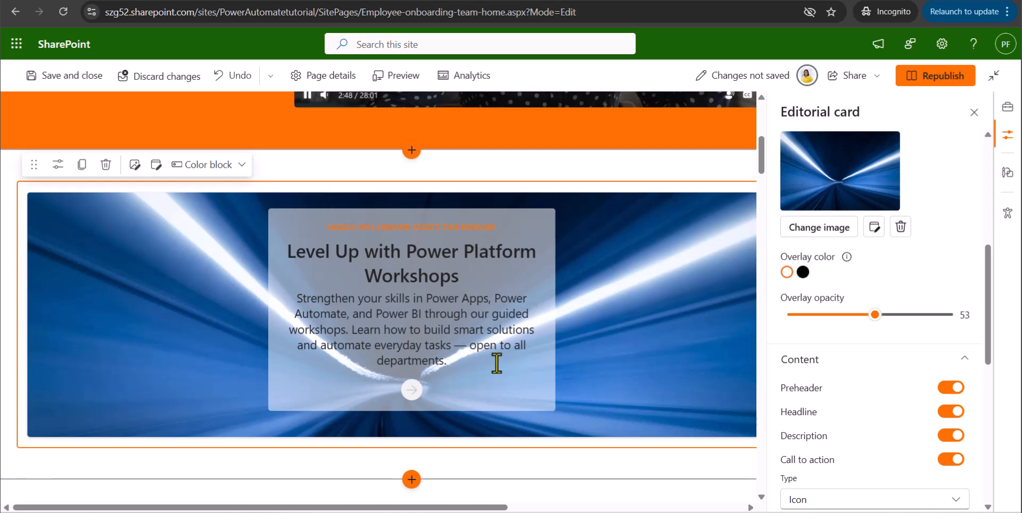
left_click(803, 272)
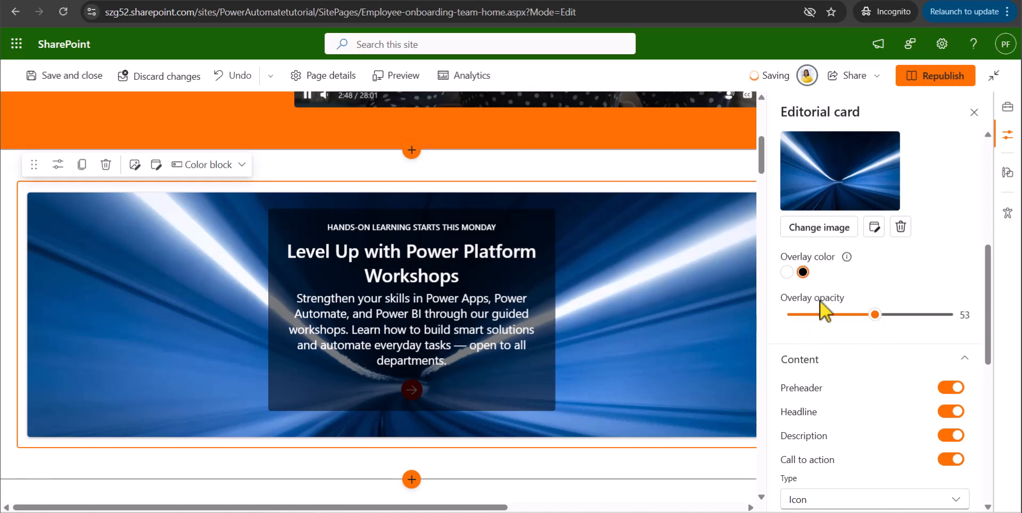
left_click_drag(875, 315, 914, 326)
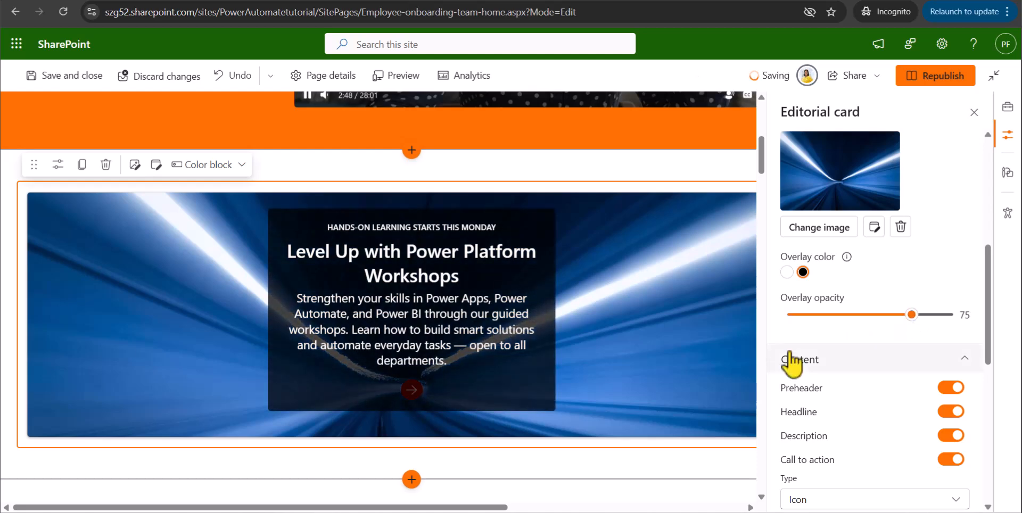
Switch the card's preheader, headline and call to action off and back on one by one.
scroll(831, 367, "down", 3)
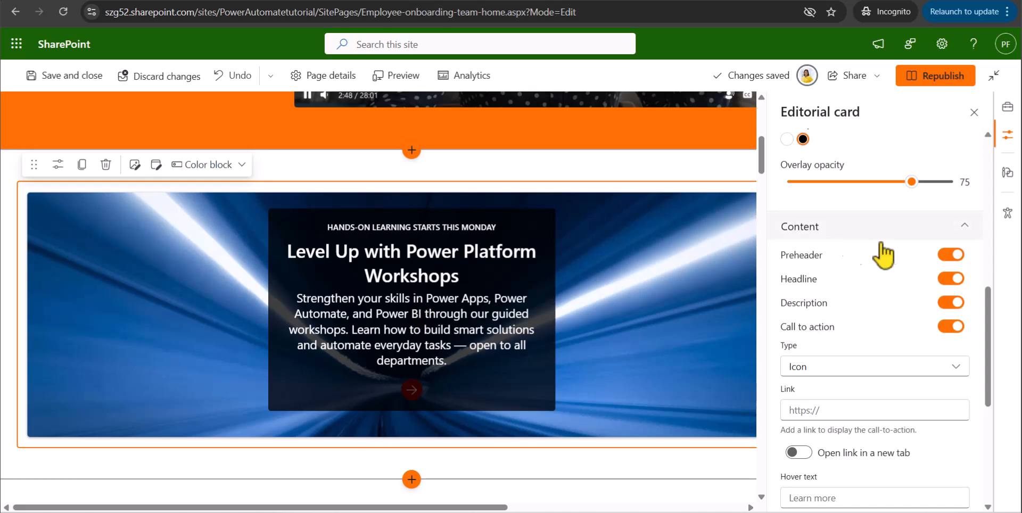
left_click(954, 256)
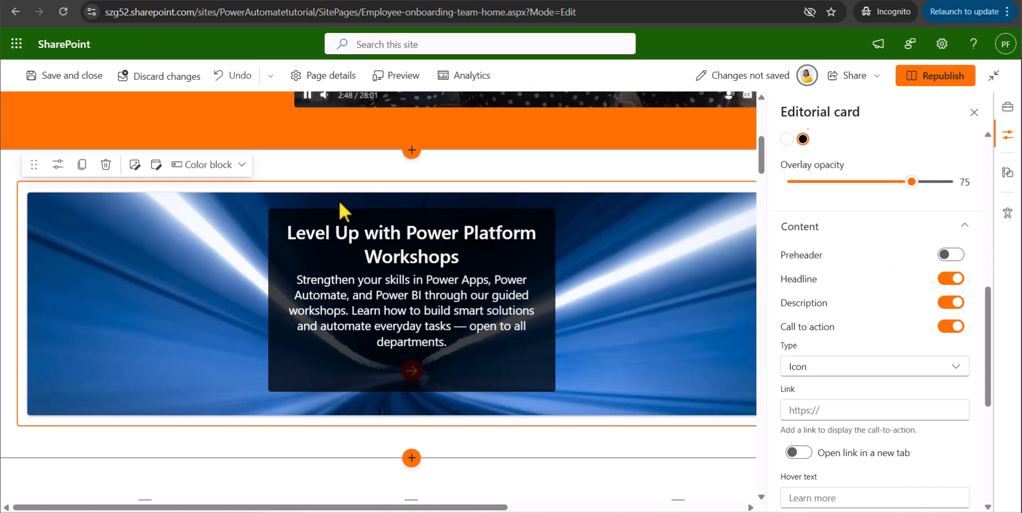
left_click(950, 255)
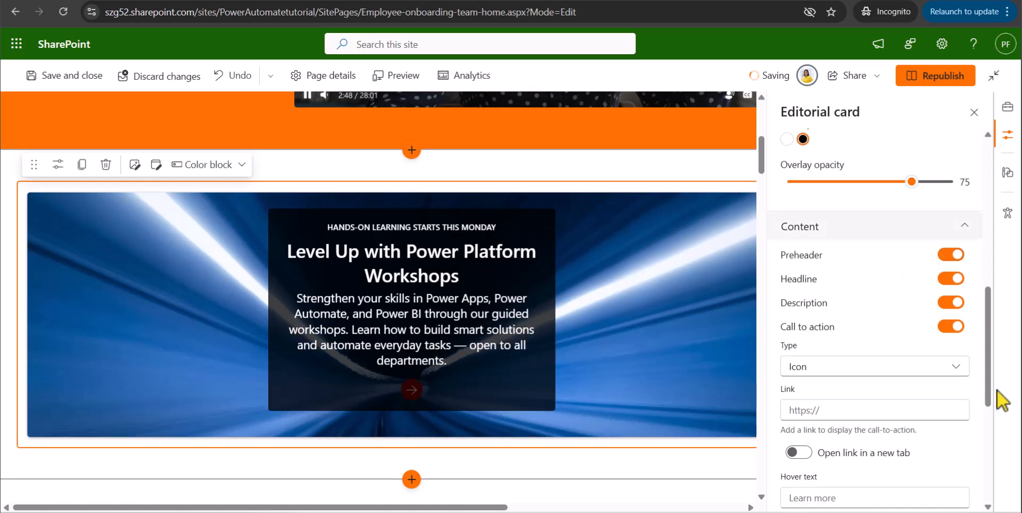
left_click(954, 285)
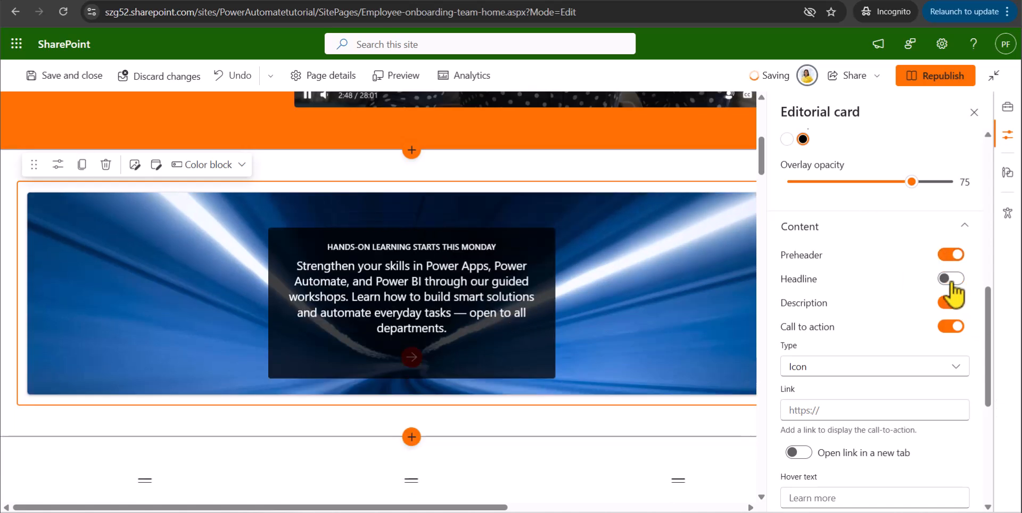
left_click(952, 282)
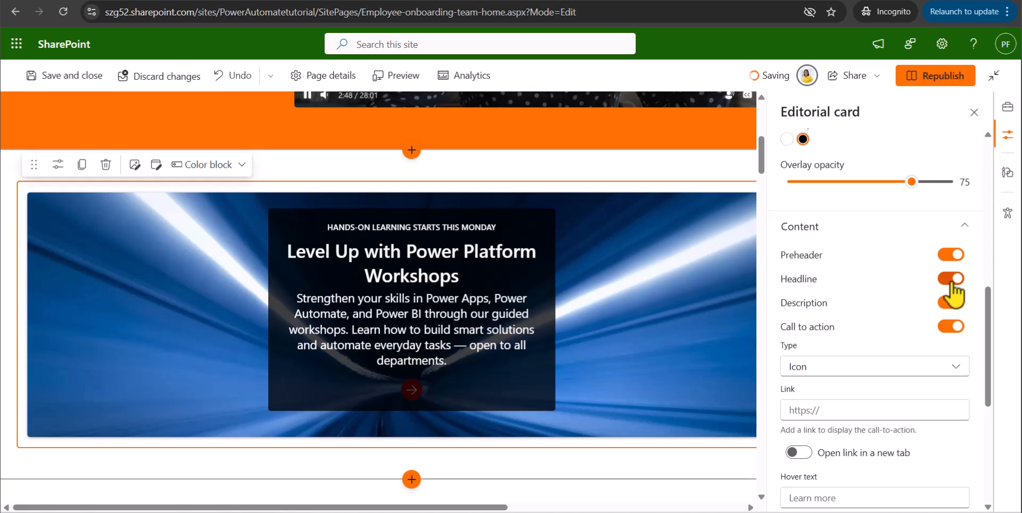
scroll(857, 354, "down", 2)
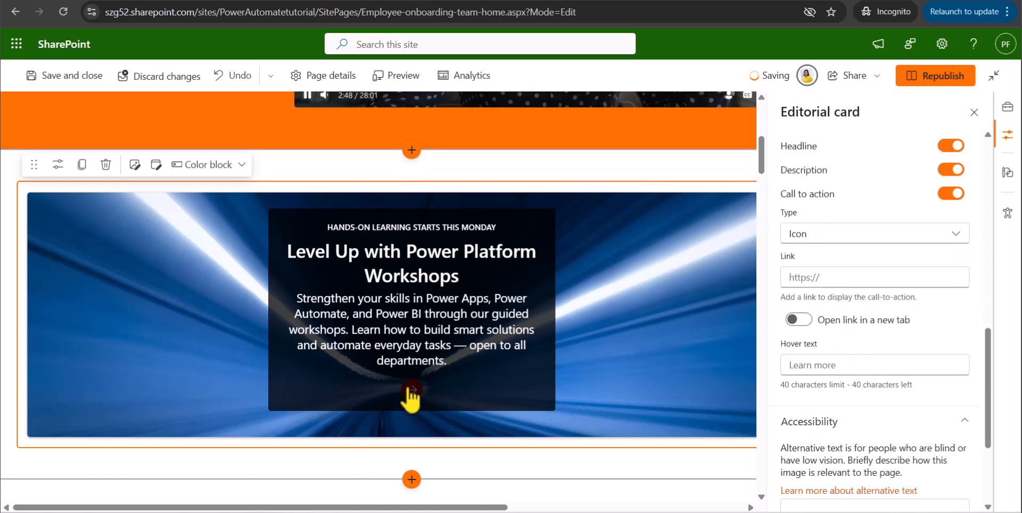
left_click(953, 194)
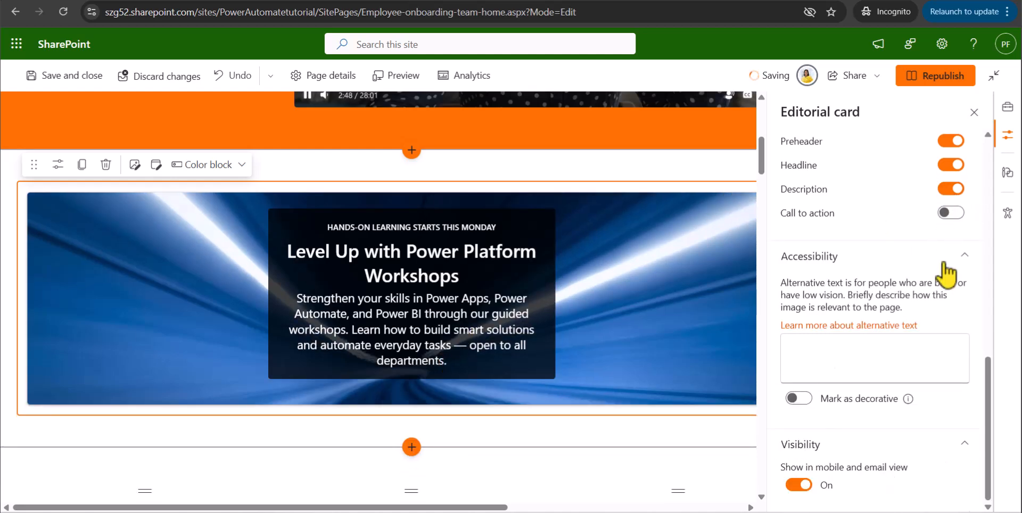
left_click(958, 215)
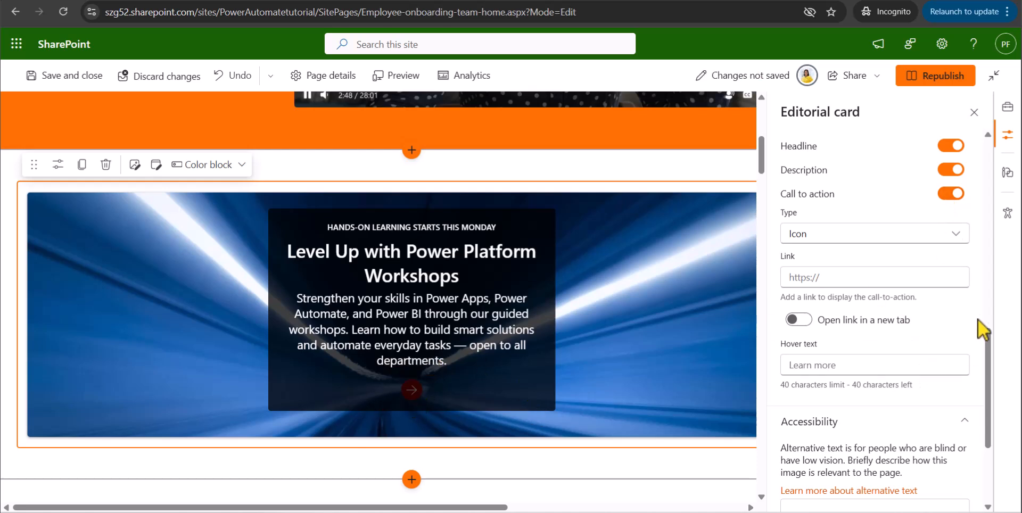
scroll(978, 321, "up", 1)
scroll(852, 287, "up", 3)
mouse_move(912, 250)
left_mouse_down()
mouse_move(886, 249)
mouse_move(914, 250)
left_mouse_up()
scroll(925, 319, "down", 5)
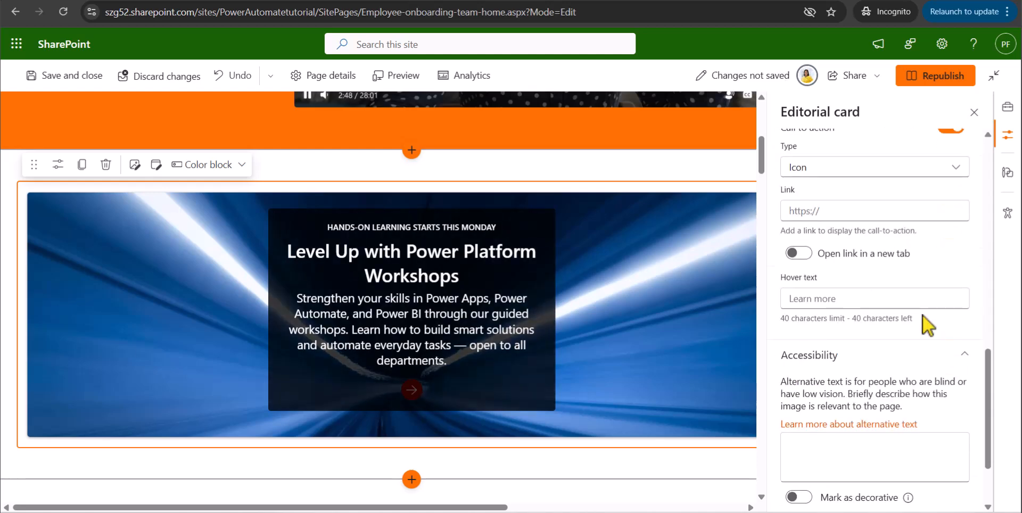
Preview the Button, Icon, Text and Entire card types for the card's call to action and set it back to Icon.
left_click(856, 169)
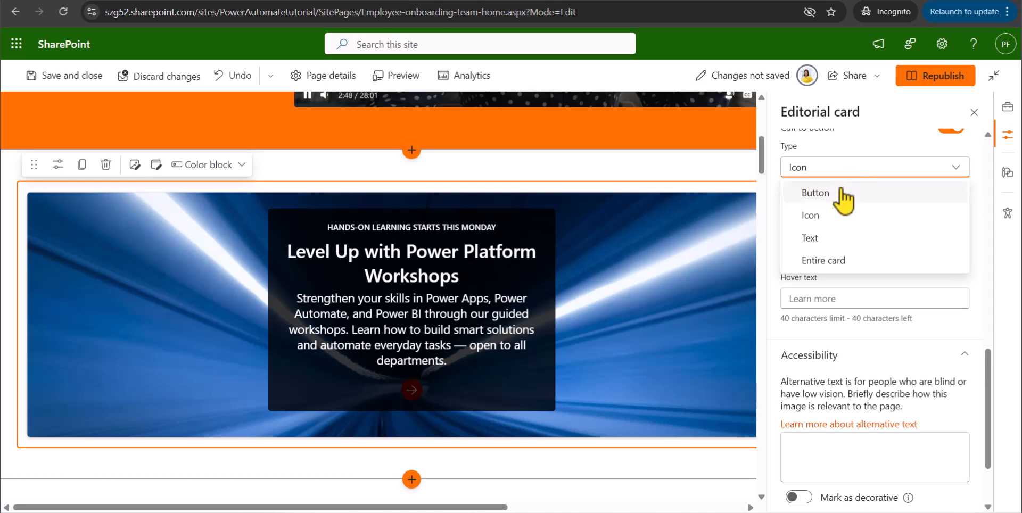
left_click(843, 195)
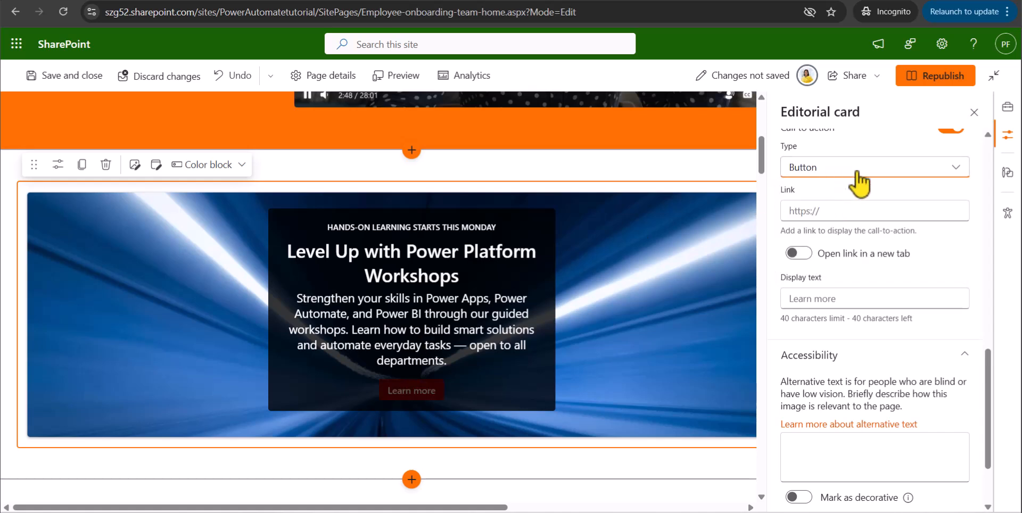
left_click(852, 170)
left_click(845, 223)
scroll(847, 229, "up", 2)
left_click(841, 234)
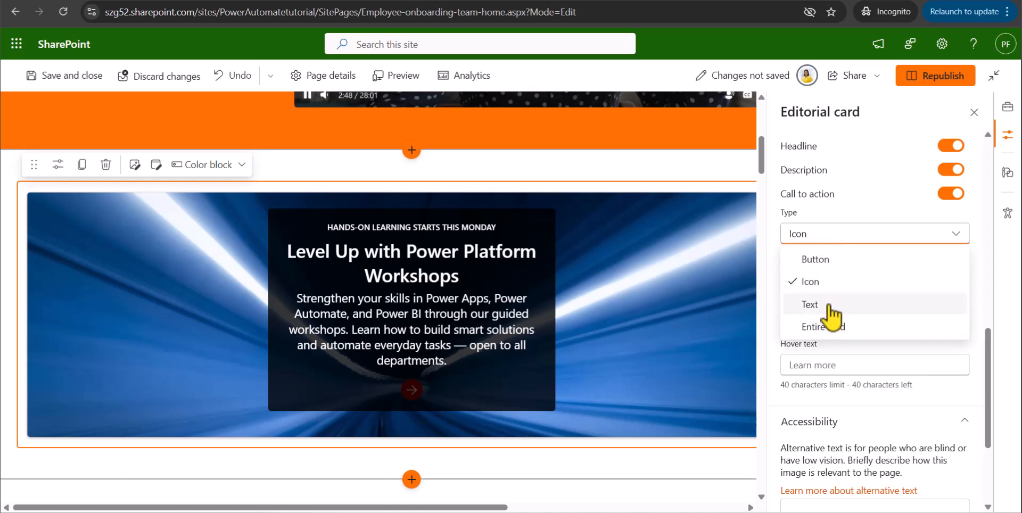
left_click(833, 305)
left_click(833, 235)
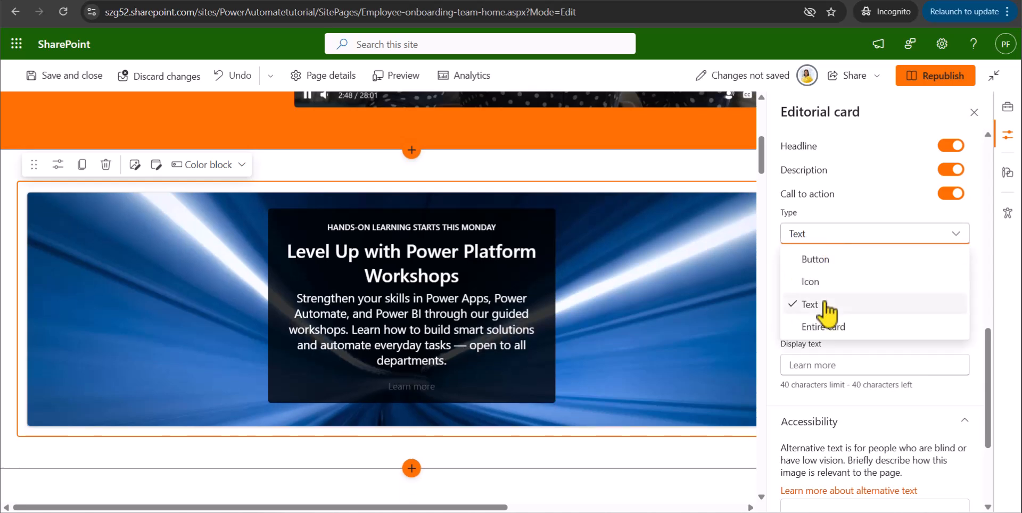
left_click(826, 325)
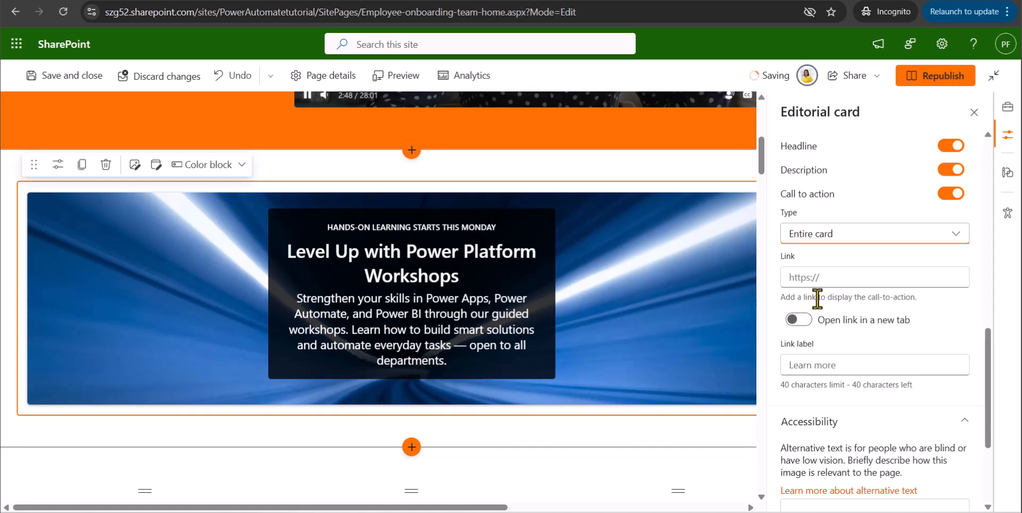
left_click(835, 238)
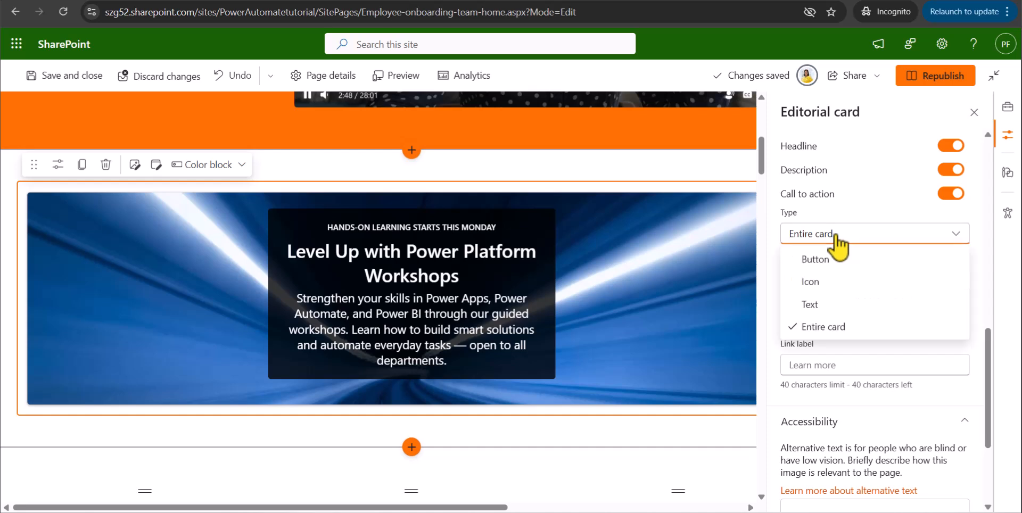
left_click(828, 282)
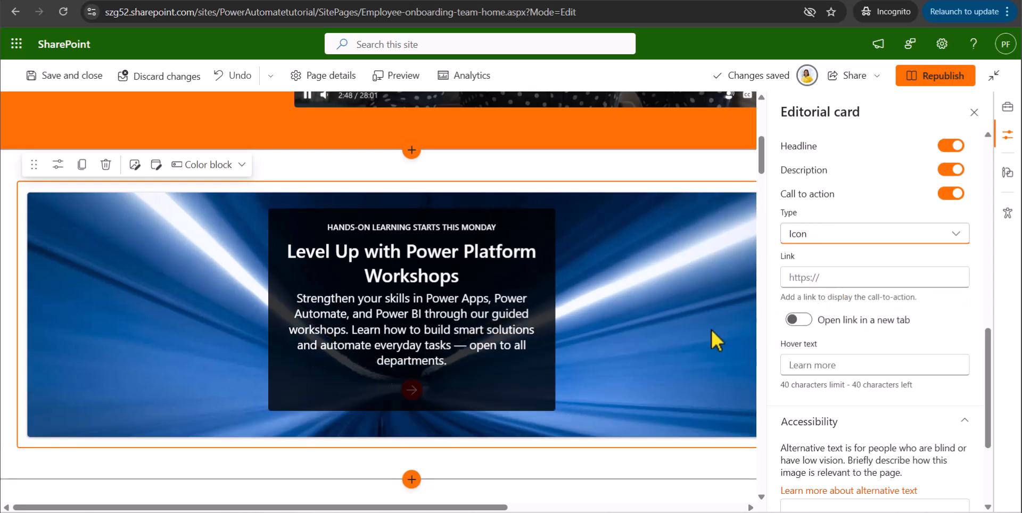
scroll(805, 289, "down", 2)
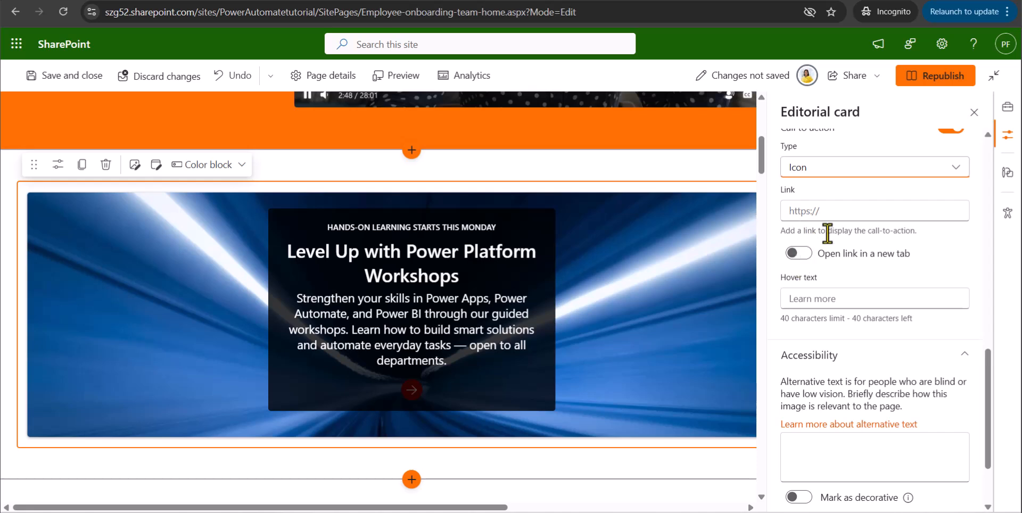
left_click(798, 254)
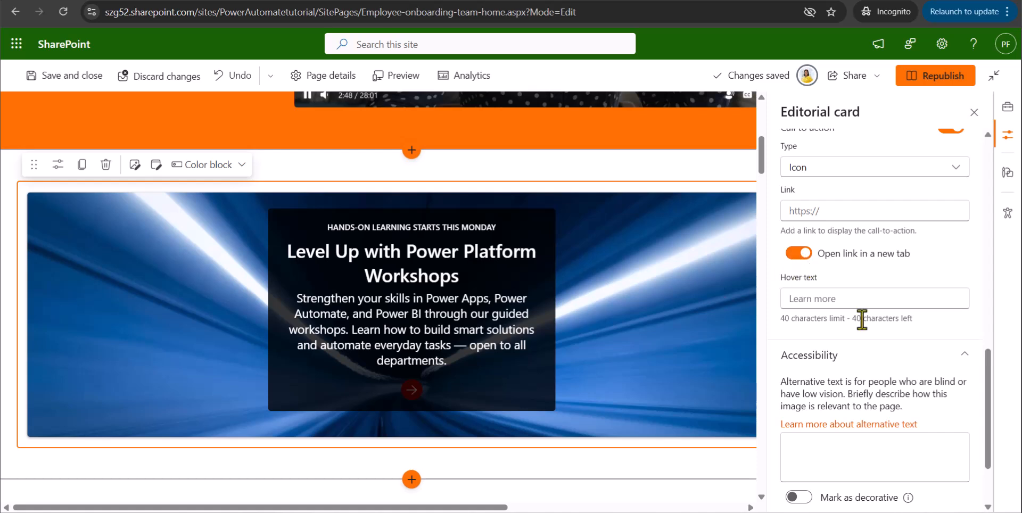
scroll(846, 299, "up", 2)
left_click(825, 277)
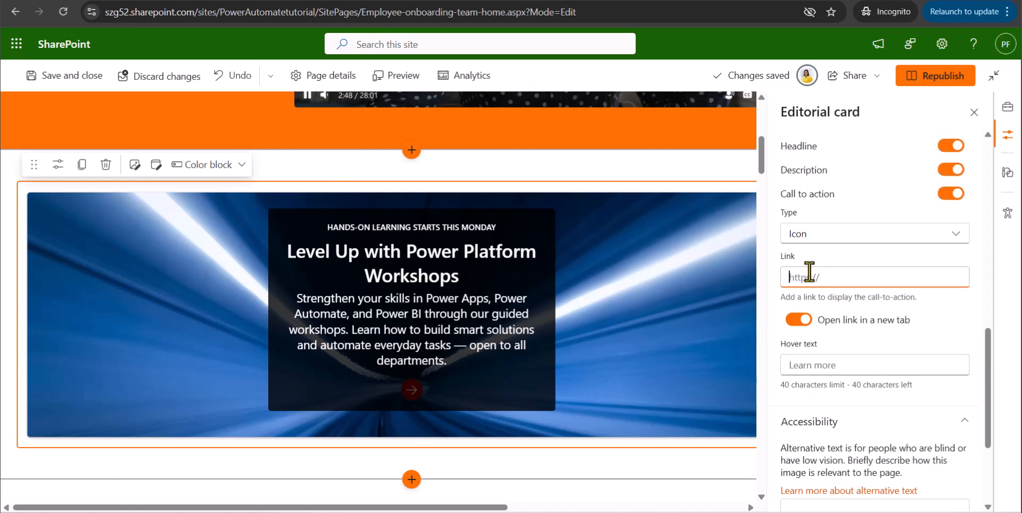
type("https://academy.spguides.com/")
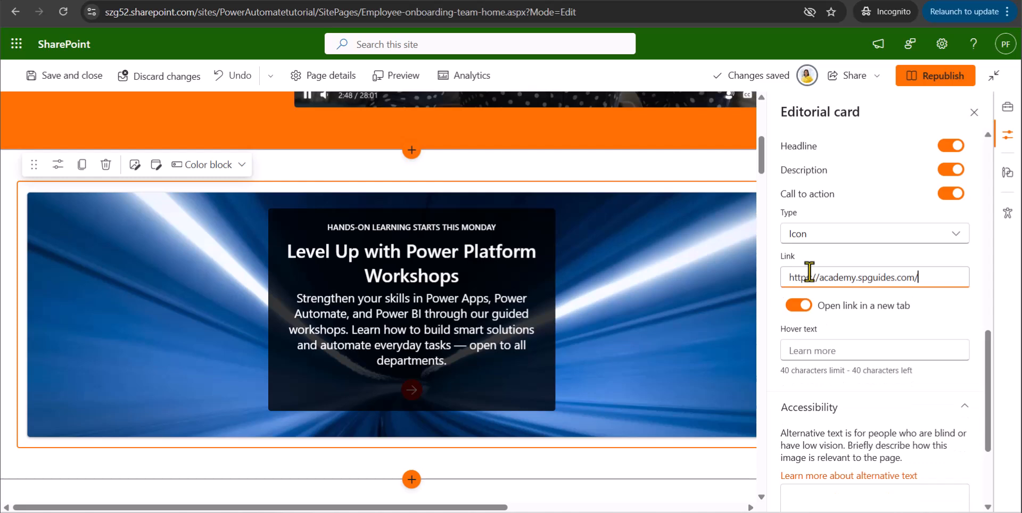
scroll(885, 333, "down", 3)
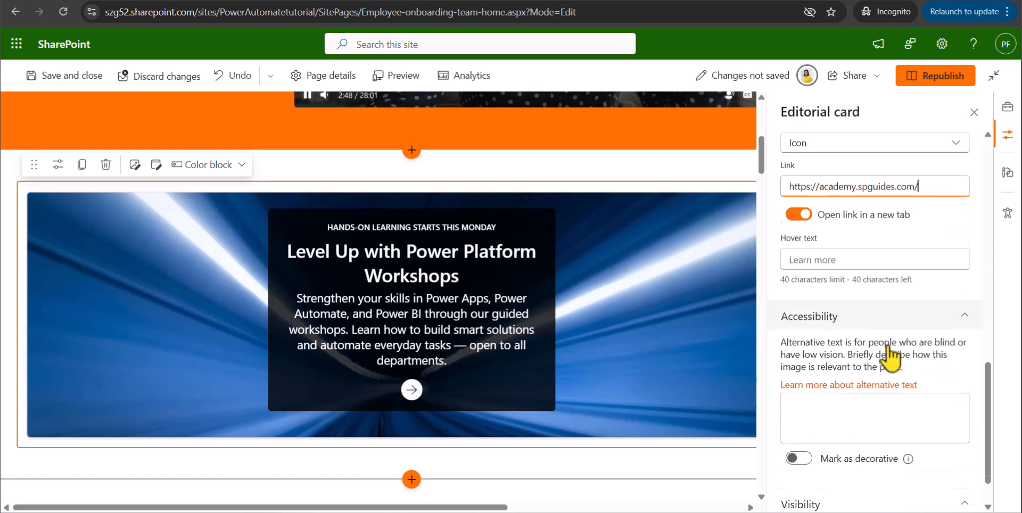
scroll(890, 357, "up", 2)
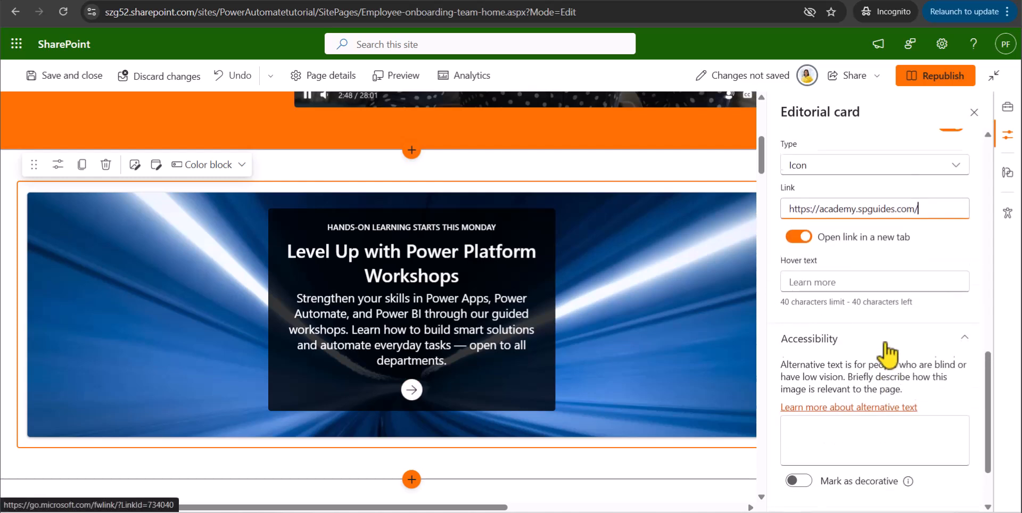
left_click(819, 286)
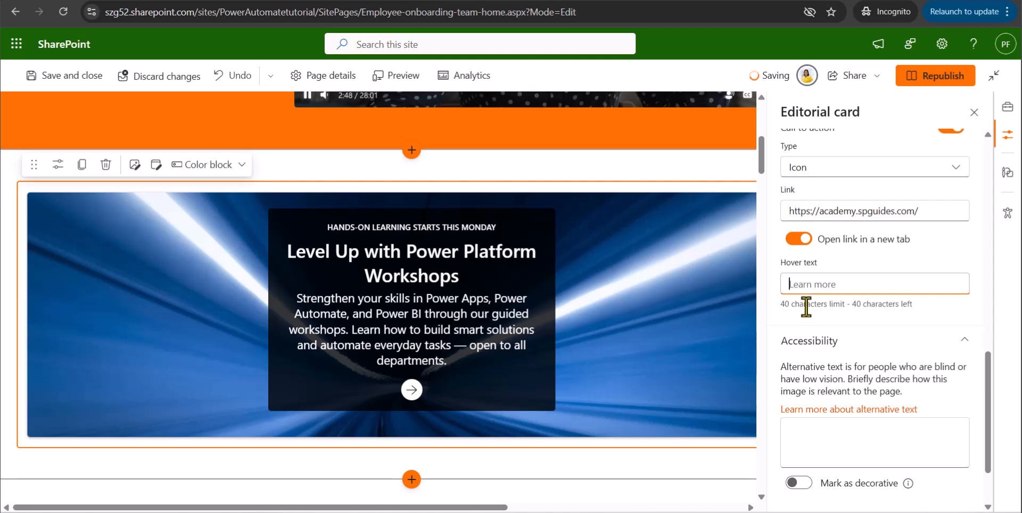
Republish the onboarding page and view the Editorial card on the published page.
scroll(849, 324, "up", 10)
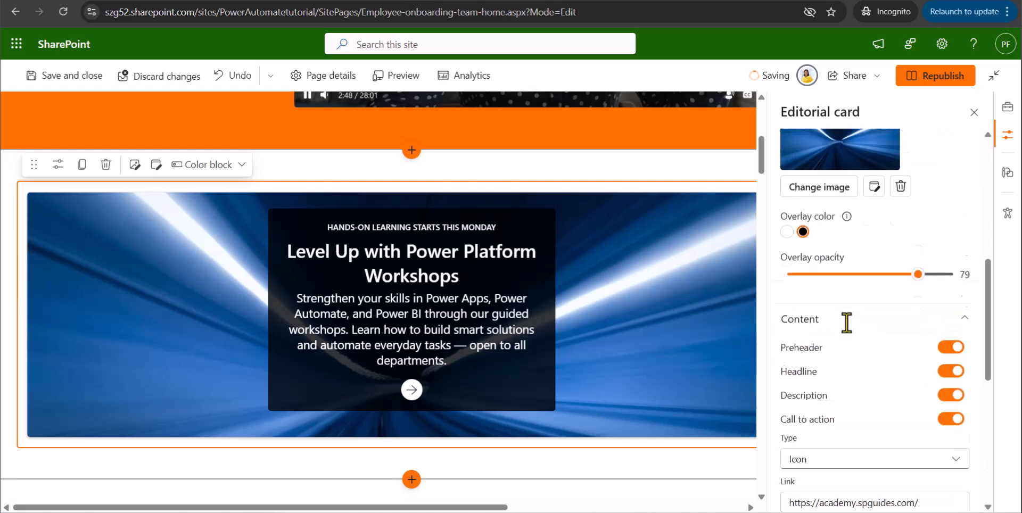
scroll(563, 323, "up", 5)
scroll(564, 366, "down", 6)
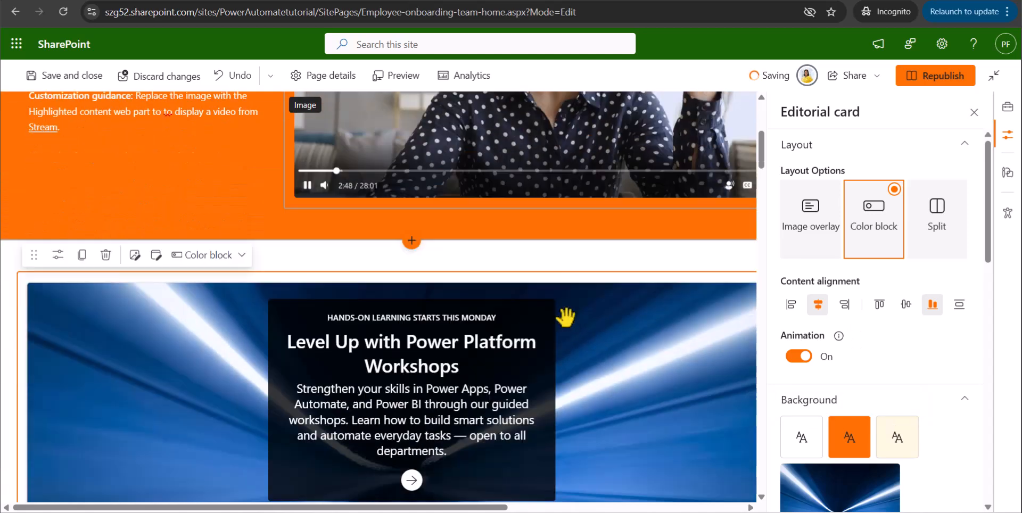
left_click(935, 80)
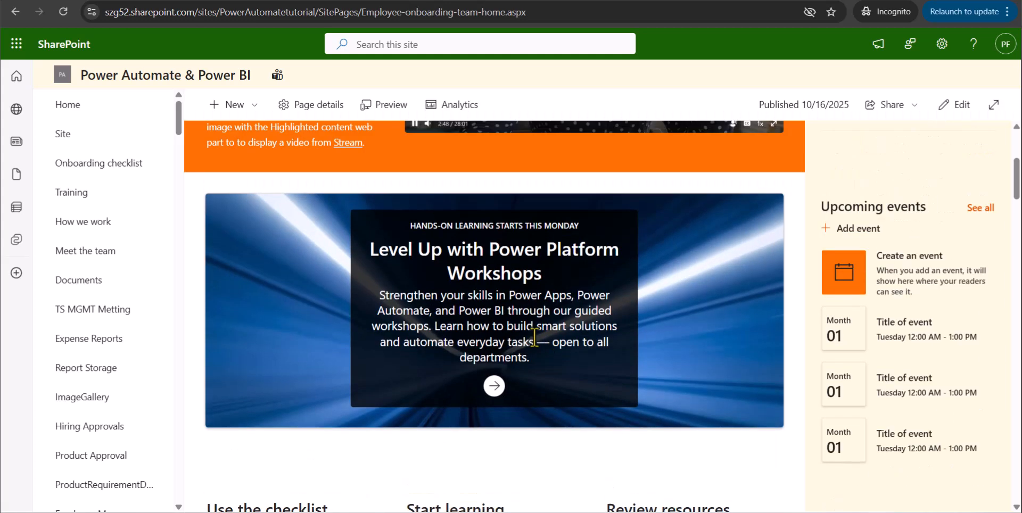
scroll(636, 314, "up", 3)
scroll(625, 319, "down", 4)
Test the published card's call-to-action link and look through the courses and benefits on the linked academy site.
left_click(496, 389)
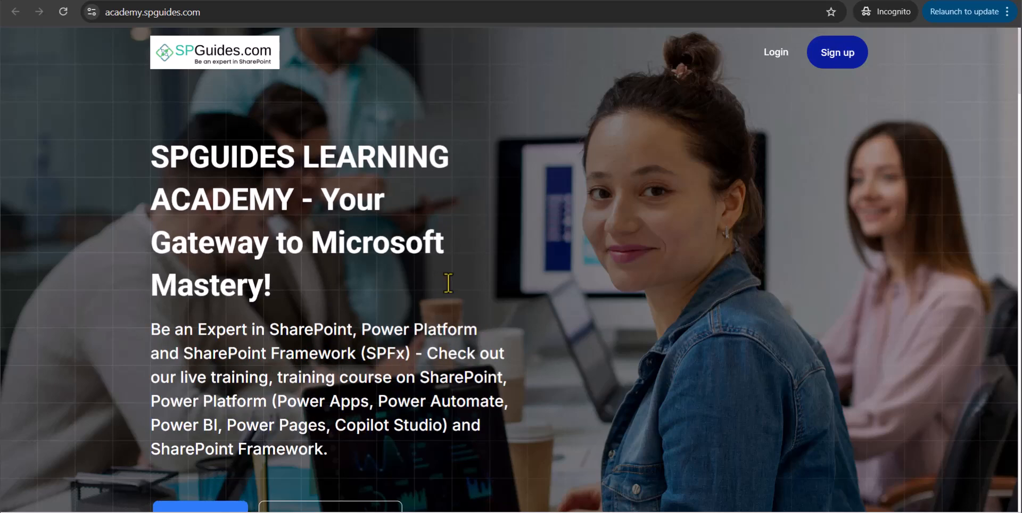
scroll(448, 282, "down", 6)
scroll(453, 290, "down", 8)
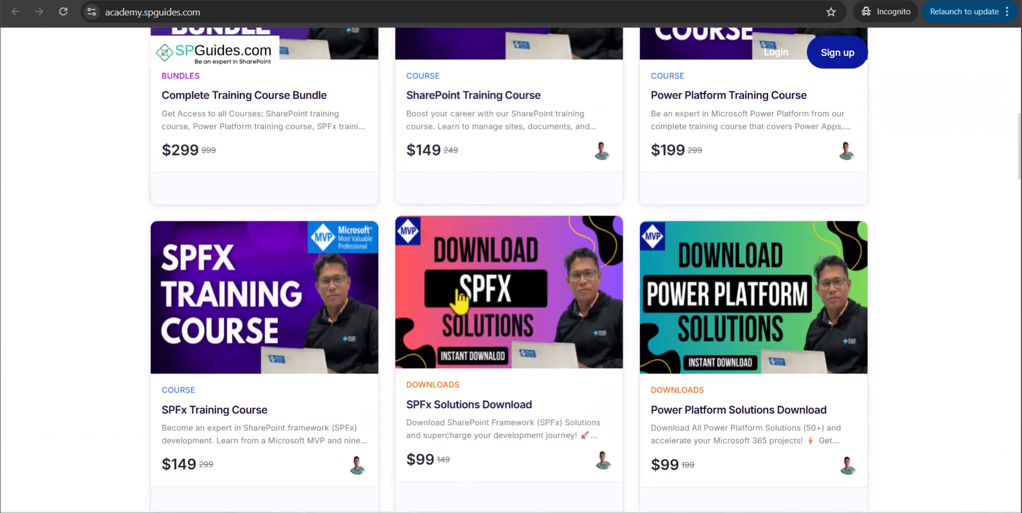
scroll(457, 300, "down", 5)
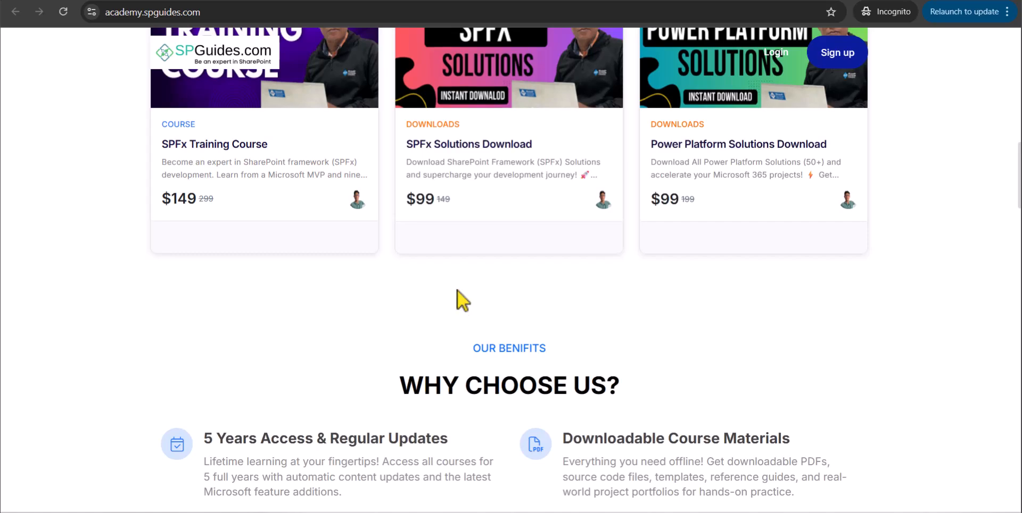
scroll(459, 289, "up", 15)
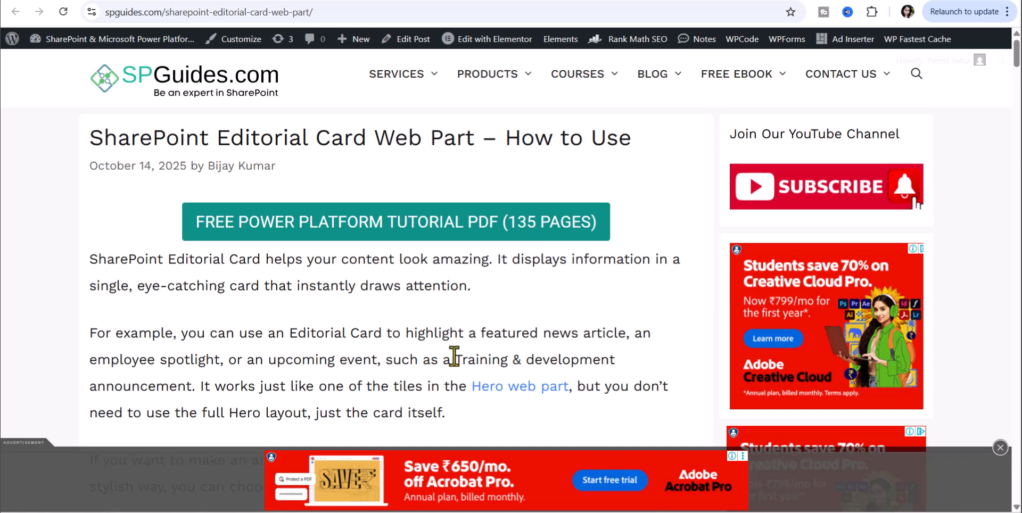
left_click(346, 16)
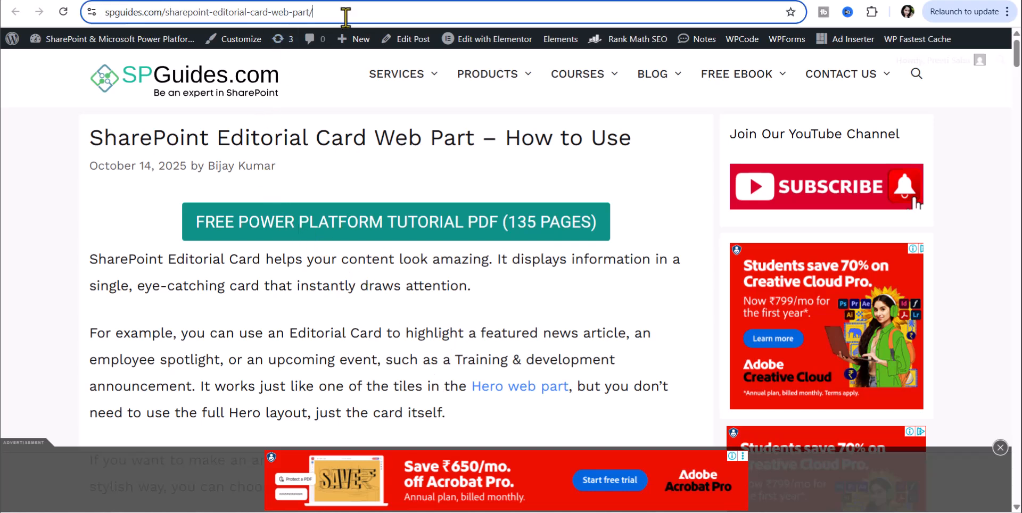